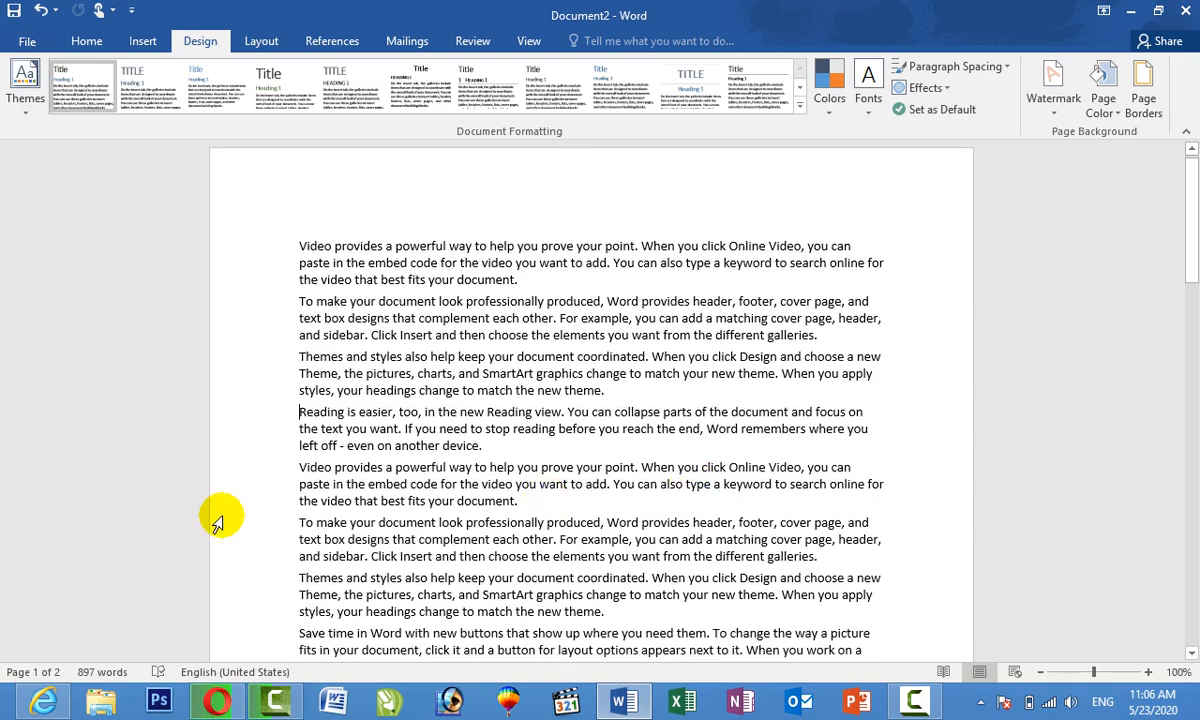
Step: Delete all the text after the fourth paragraph, which starts with "Reading is easier, too"
left_click_drag(289, 433, 635, 706)
key("Delete")
scroll(577, 371, "up", 5)
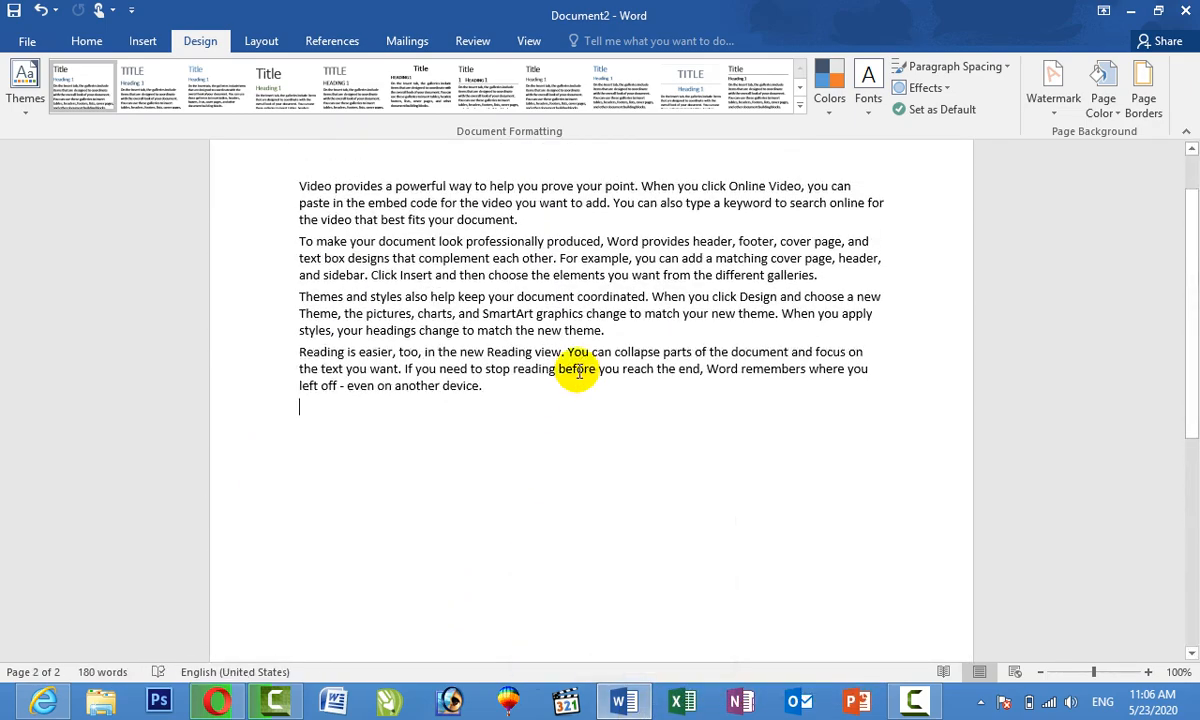
Step: Add two lines after the first paragraph reading "To mmake yyour document" and "Look professionaly"
key("Return")
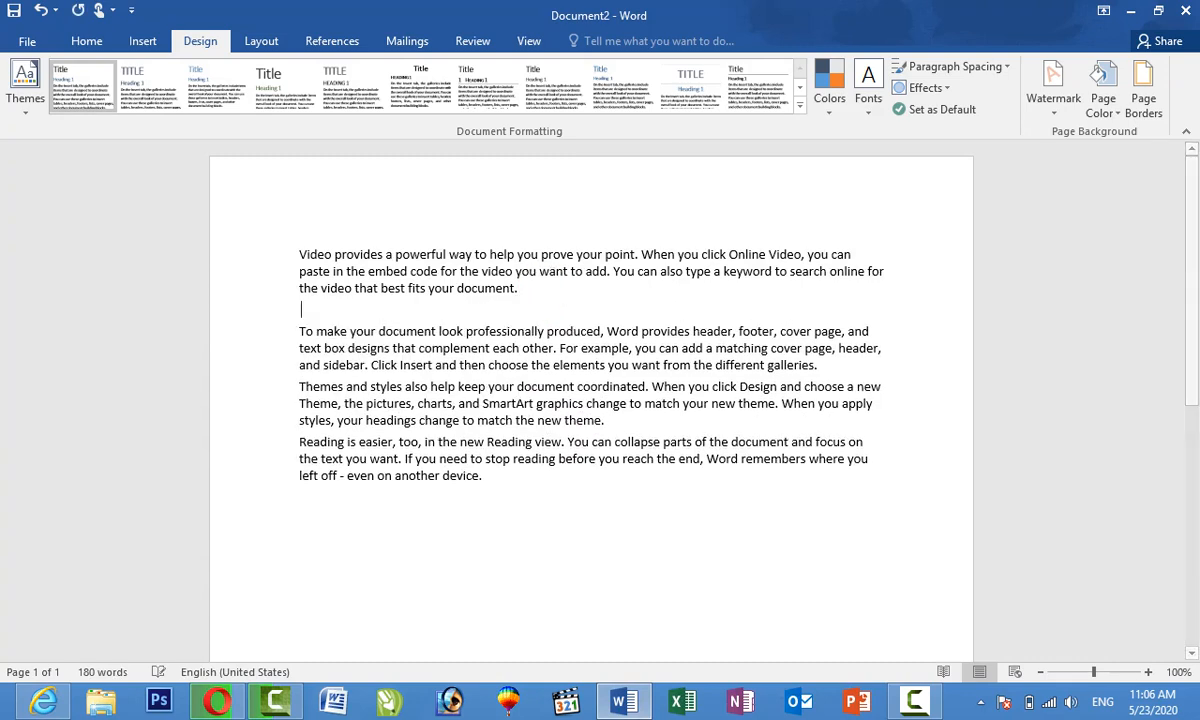
type("To mmak")
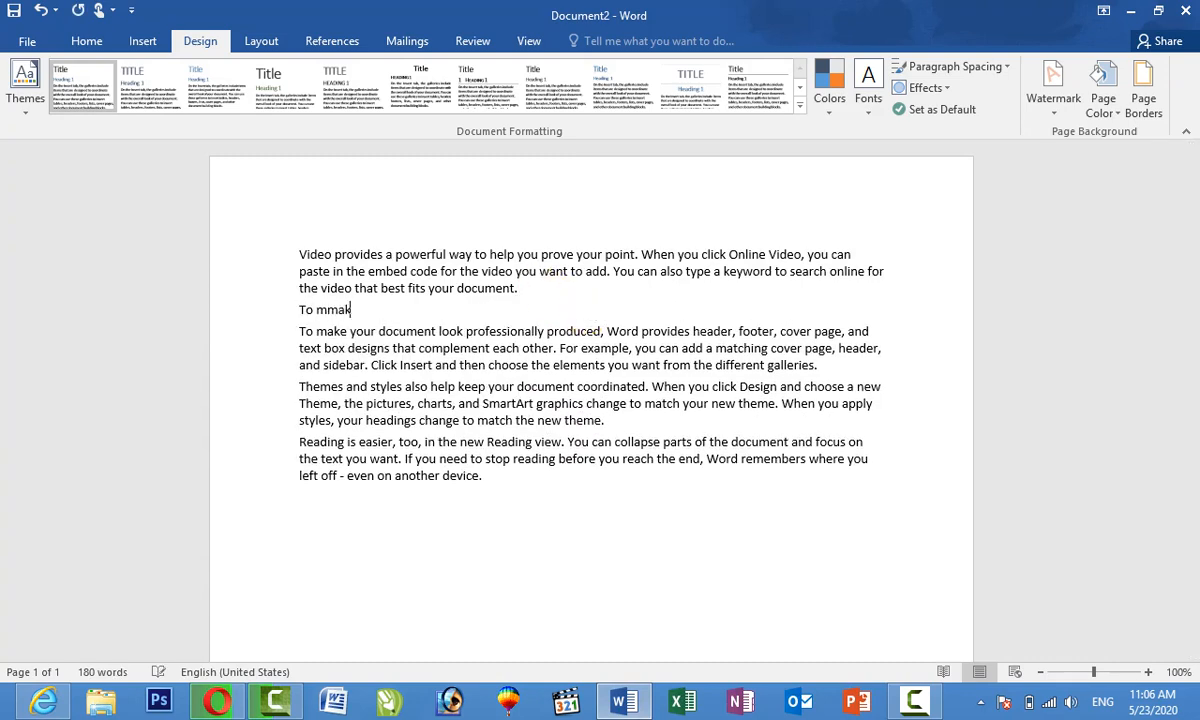
type("e yyour documen")
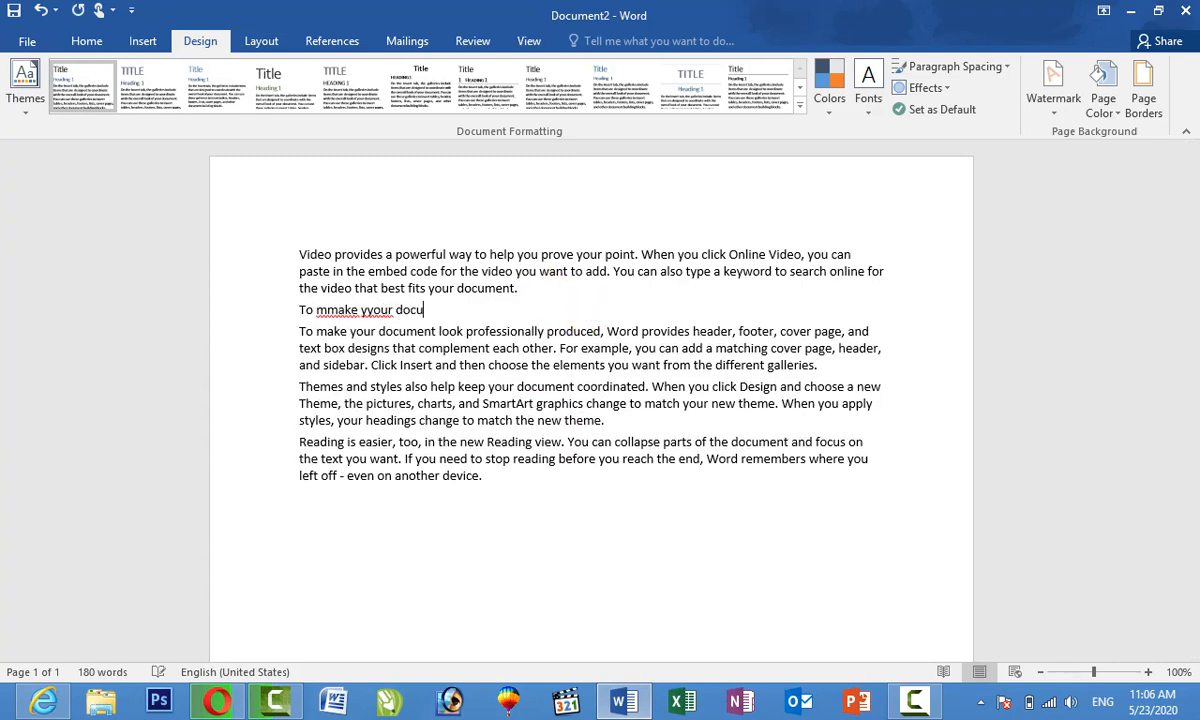
key("Return")
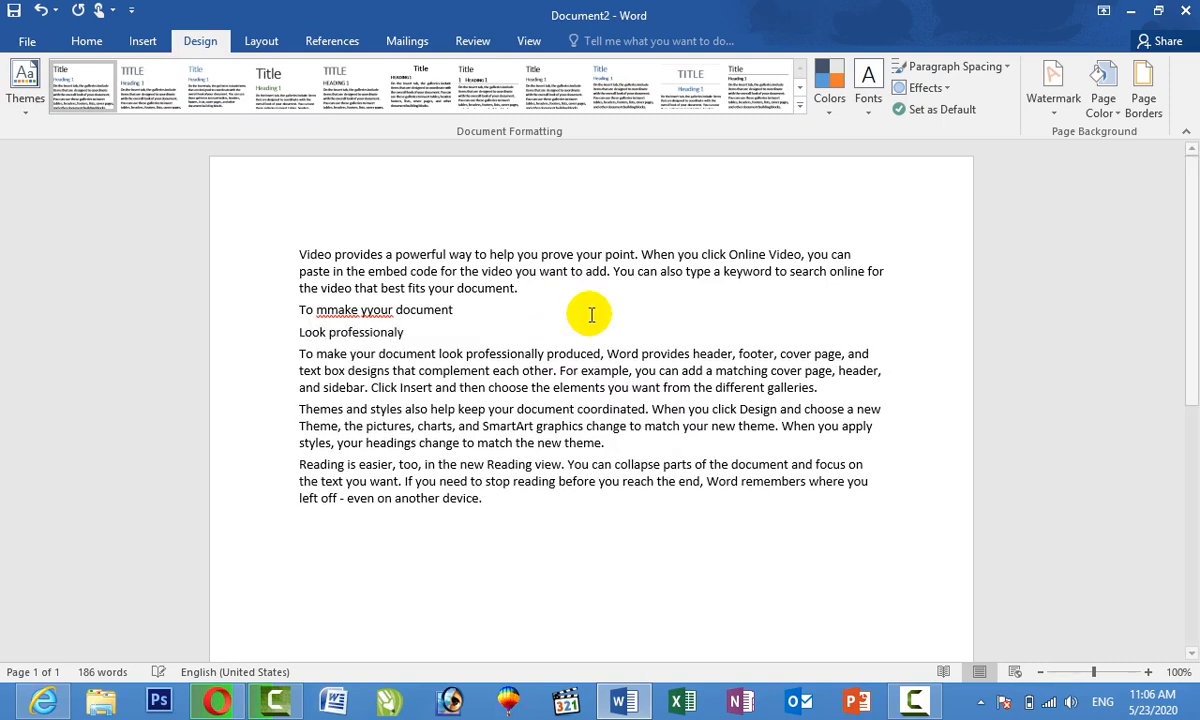
Step: Highlight the line "To mmake yyour document" in turquoise
left_click_drag(484, 303, 305, 310)
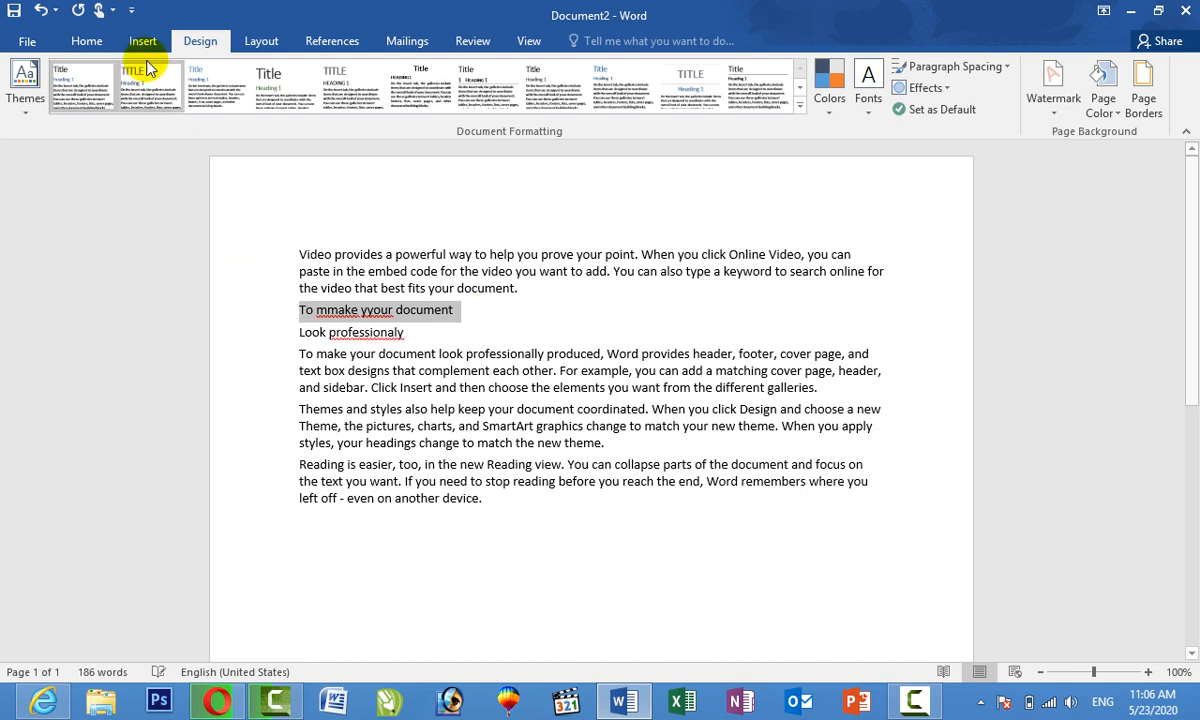
left_click(80, 44)
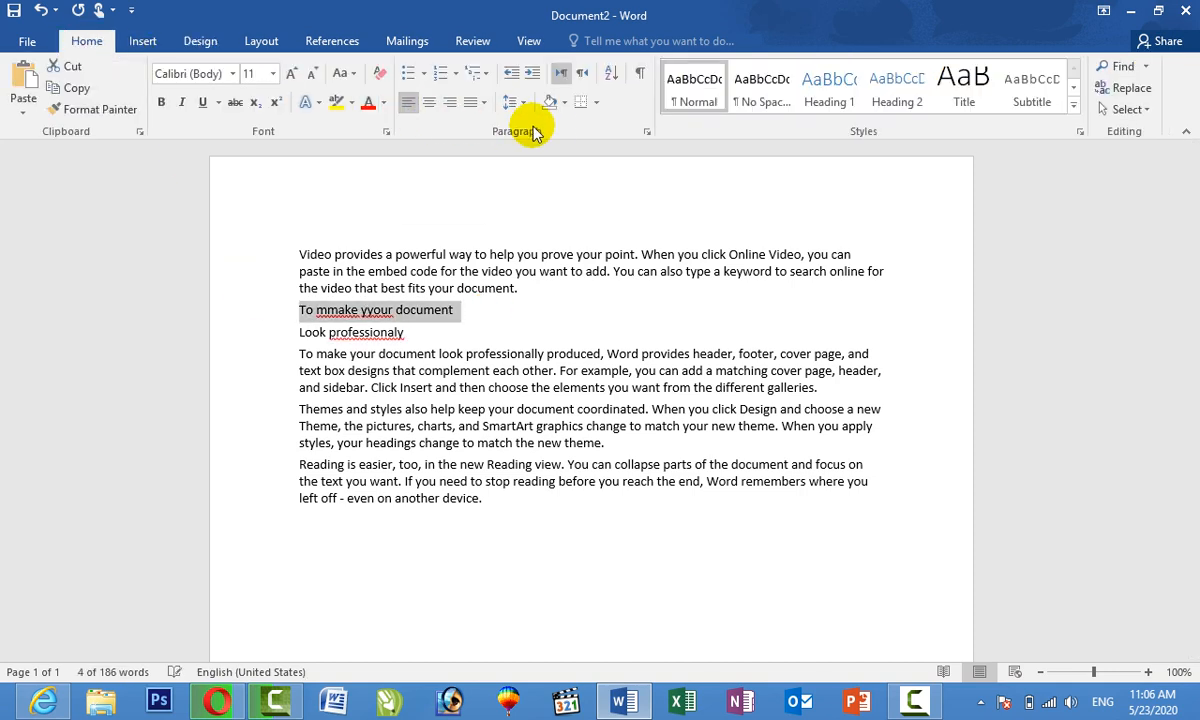
left_click(351, 102)
left_click(392, 137)
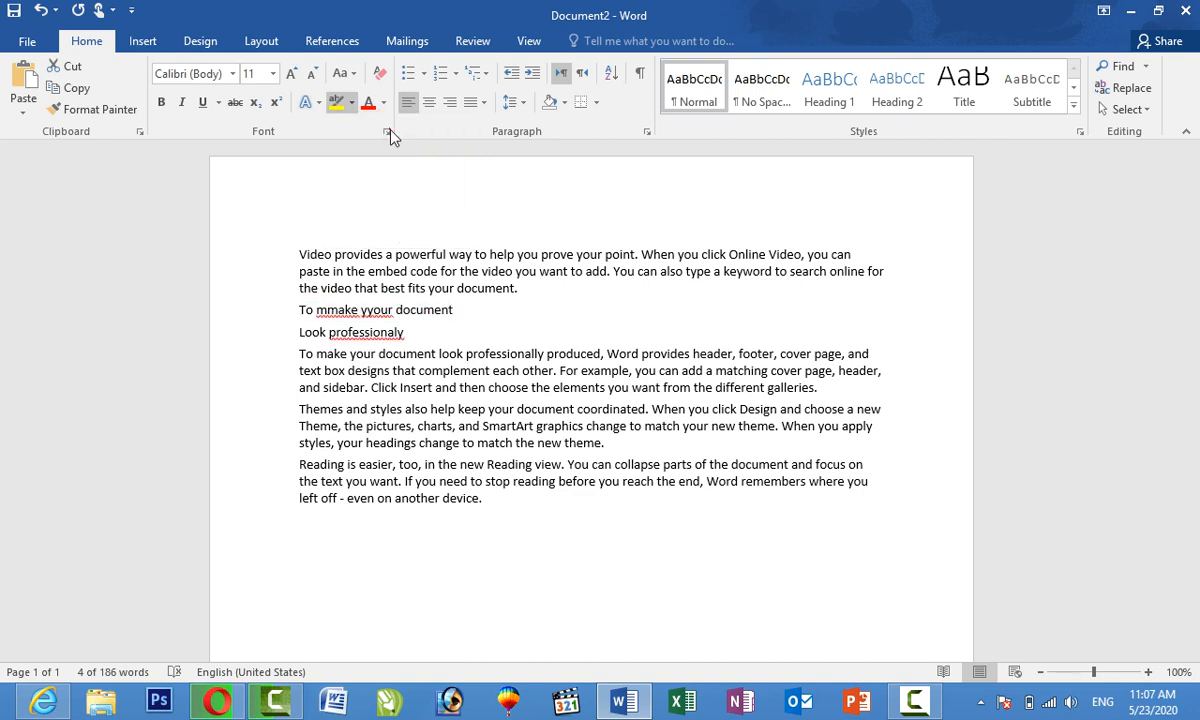
Step: Apply light gold paragraph shading to the line "Look professionaly"
left_click_drag(299, 310, 281, 336)
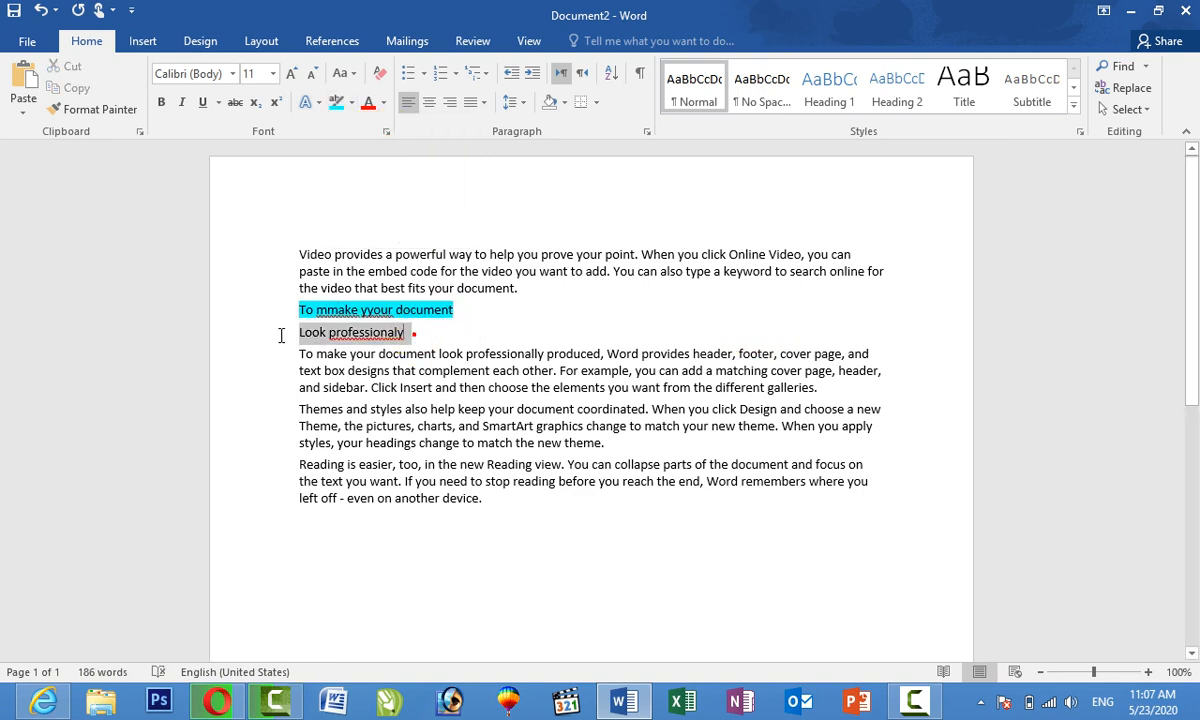
left_click(565, 106)
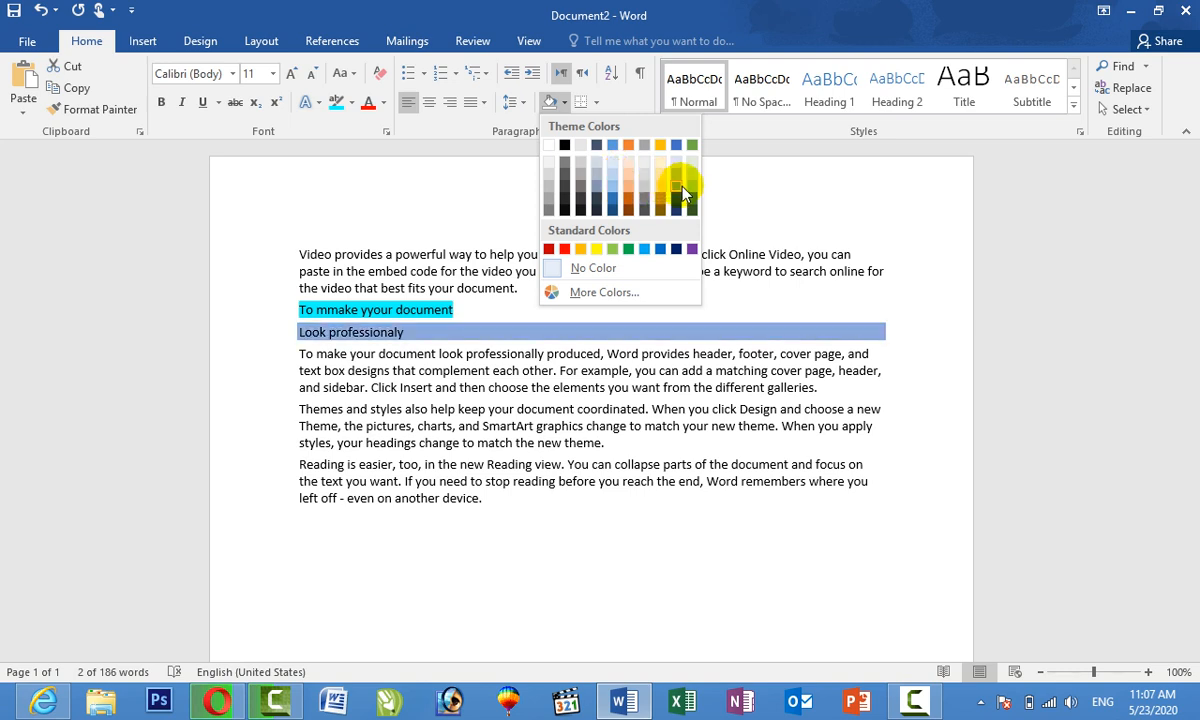
left_click(662, 178)
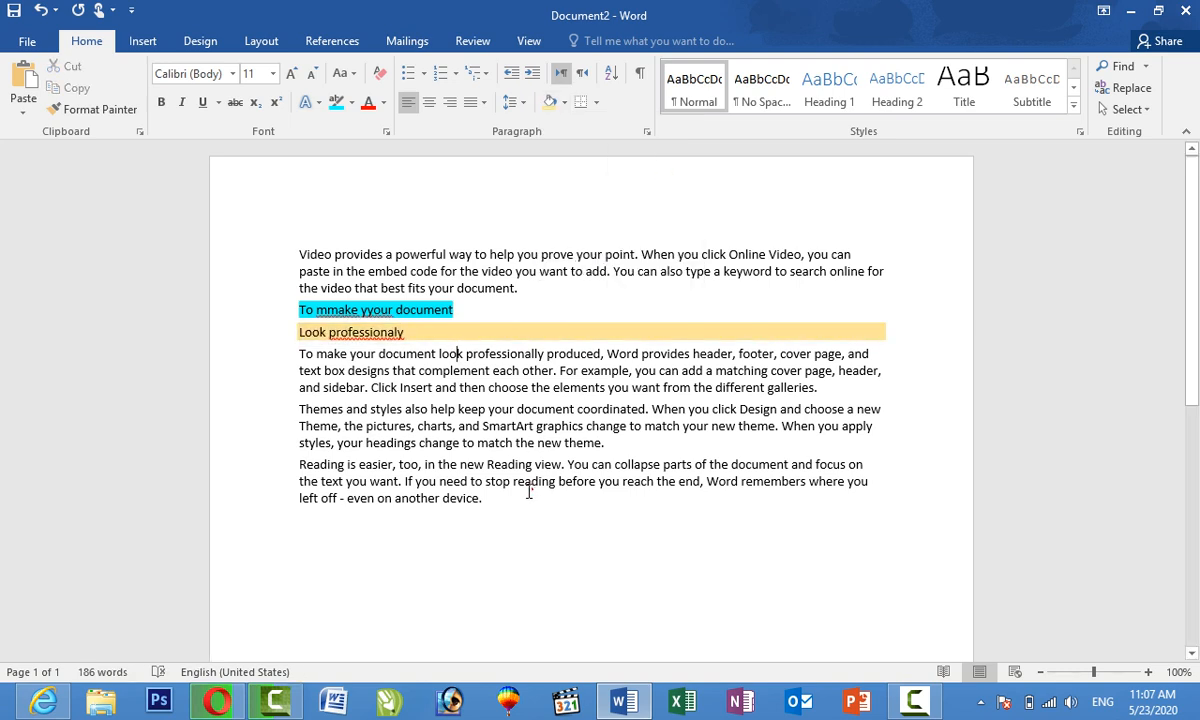
Step: Select the whole text and apply the Retrospect theme to the document
left_click_drag(528, 490, 225, 236)
left_click(201, 41)
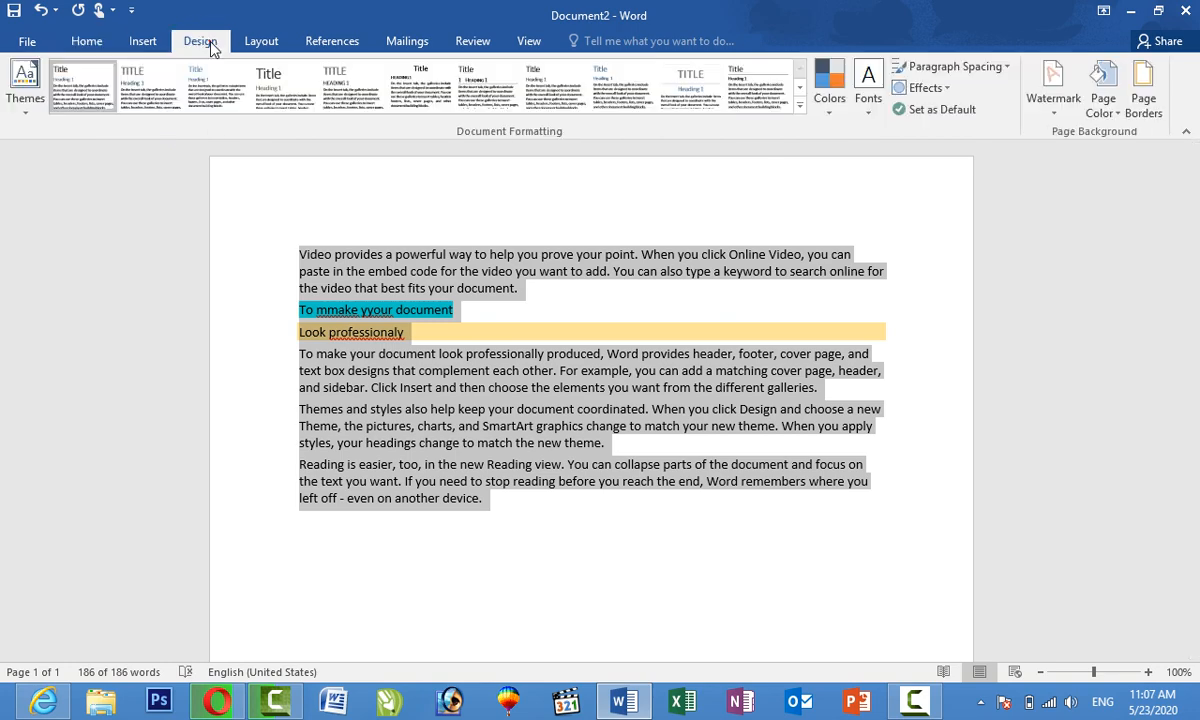
left_click(33, 113)
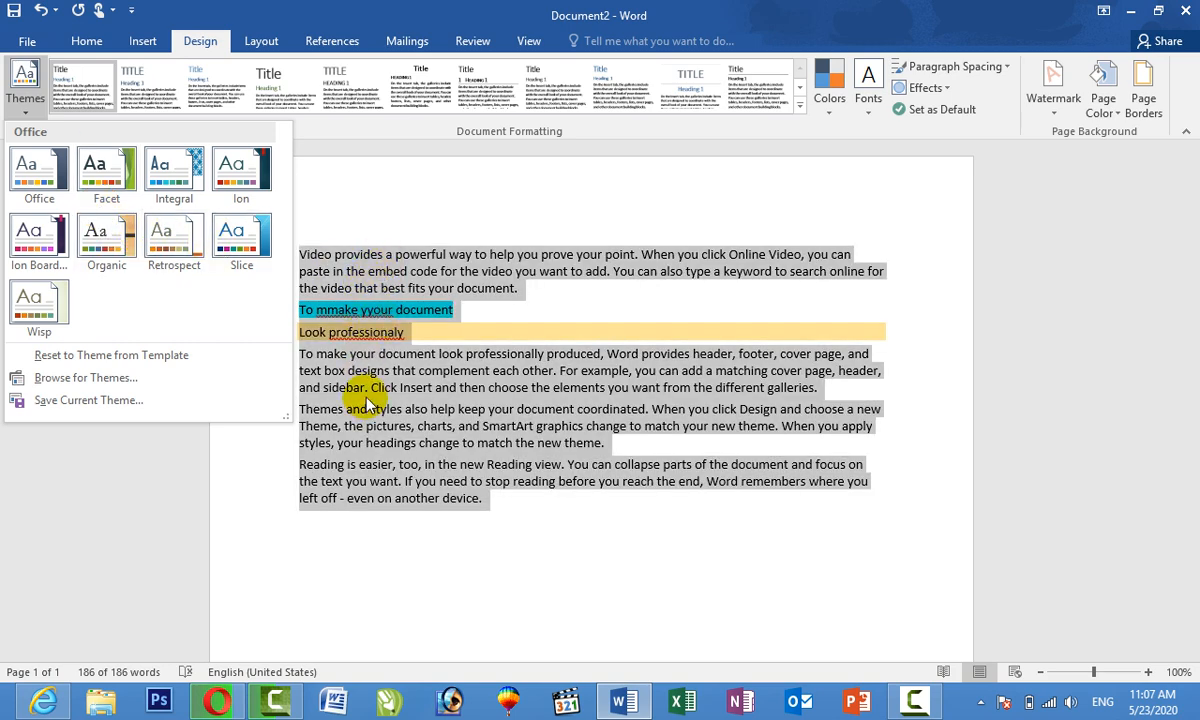
left_click(175, 243)
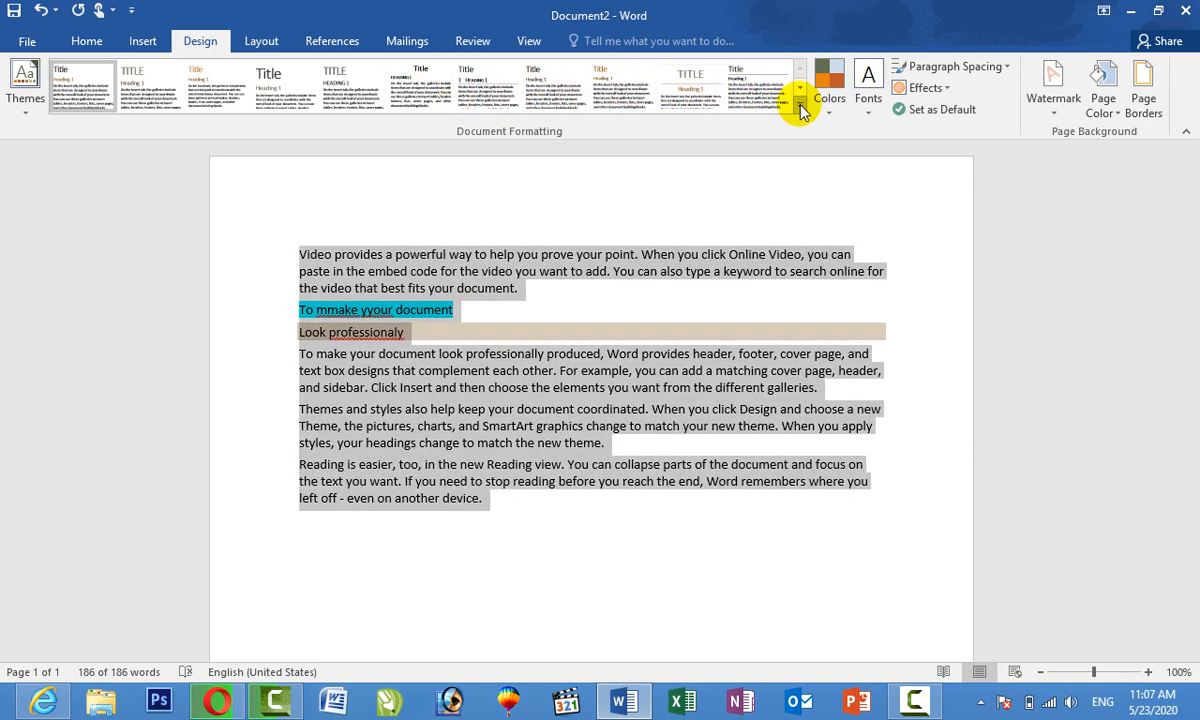
Step: Apply the built-in Modern style set with the orange heading band to the document
left_click(800, 108)
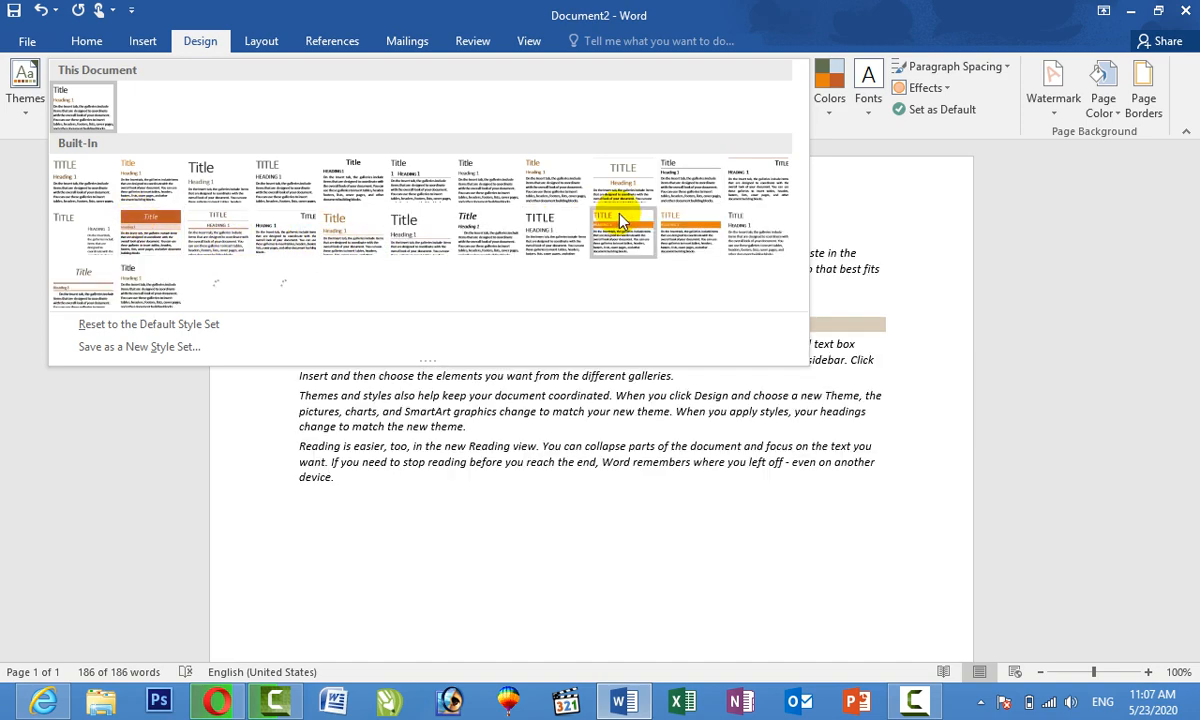
left_click(620, 215)
key("ctrl+a")
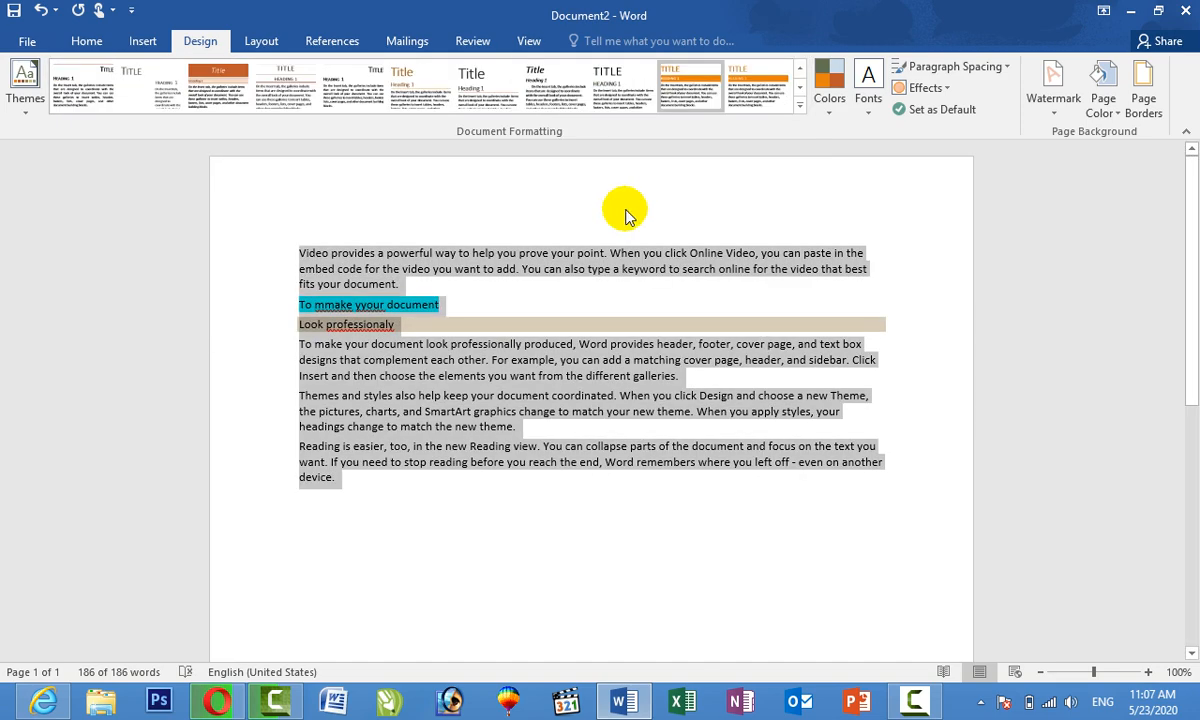
Step: Try the Yellow theme colors and set the document's color scheme to Yellow Orange
left_click(829, 98)
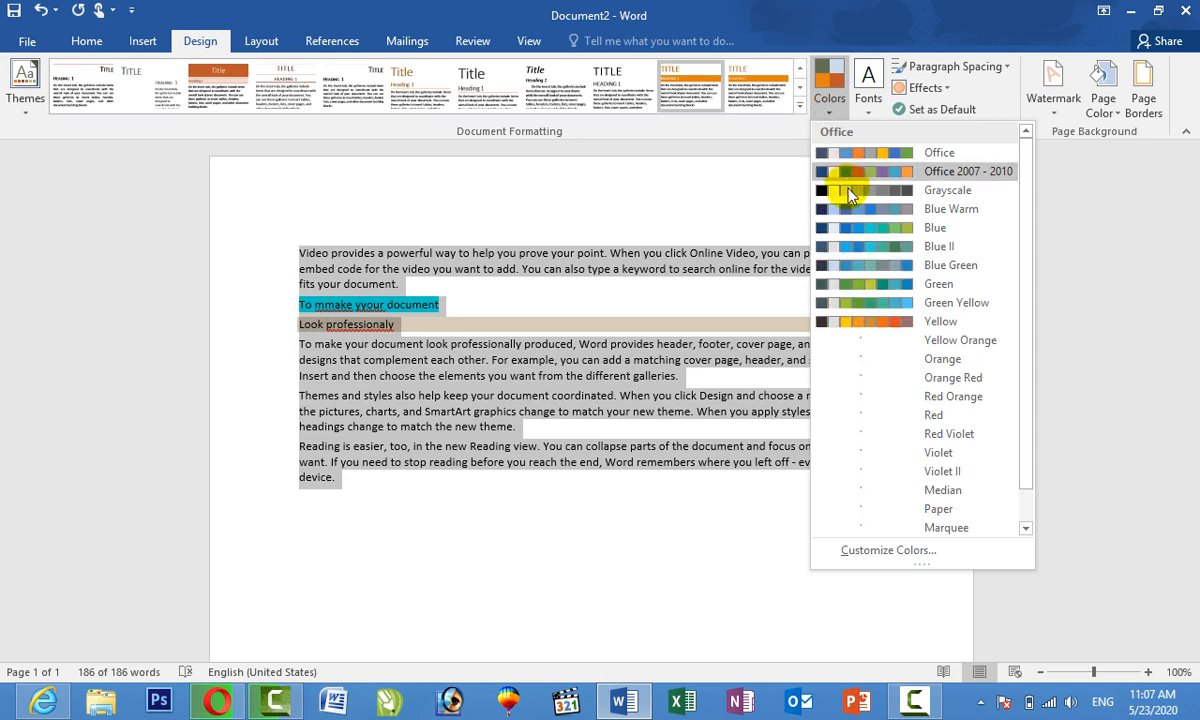
left_click(855, 321)
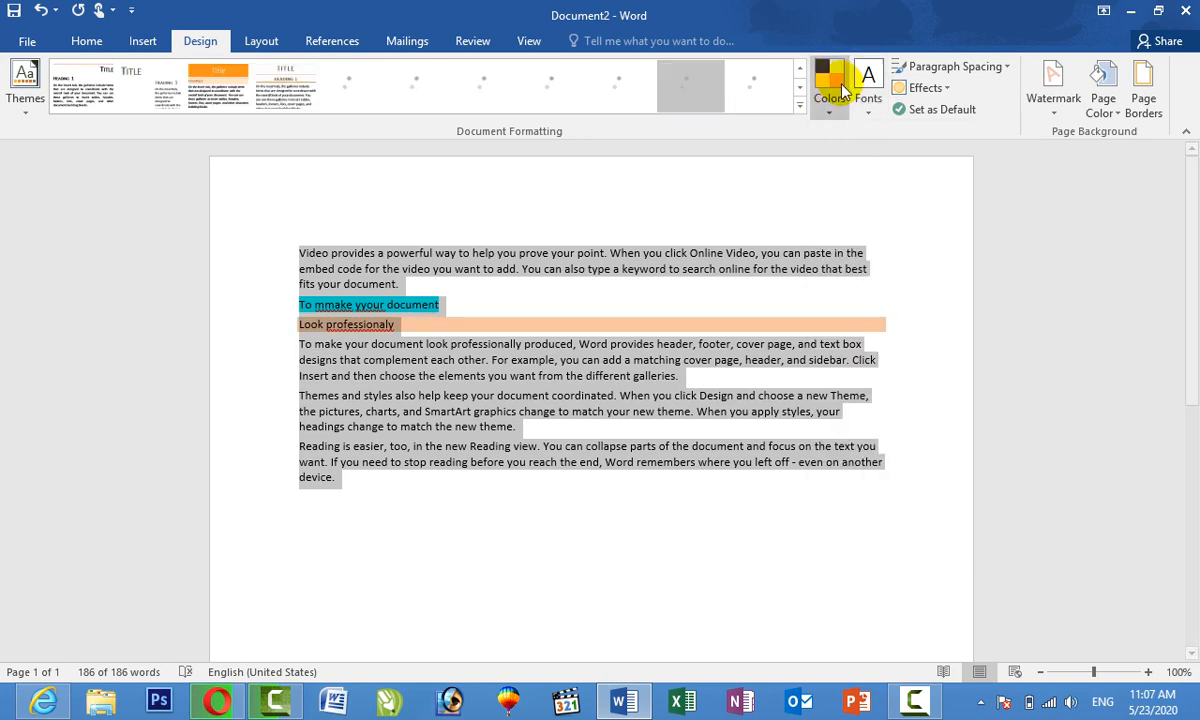
left_click(843, 90)
left_click(892, 345)
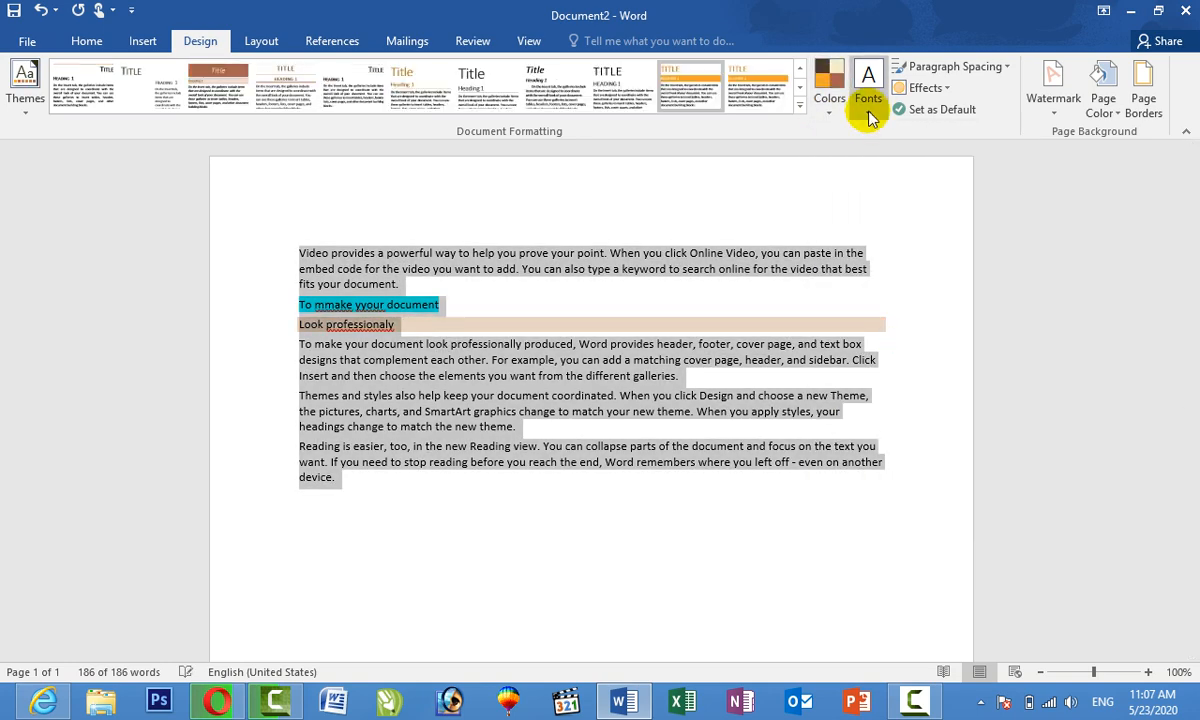
Step: Set the document's theme fonts to Arial
left_click(866, 110)
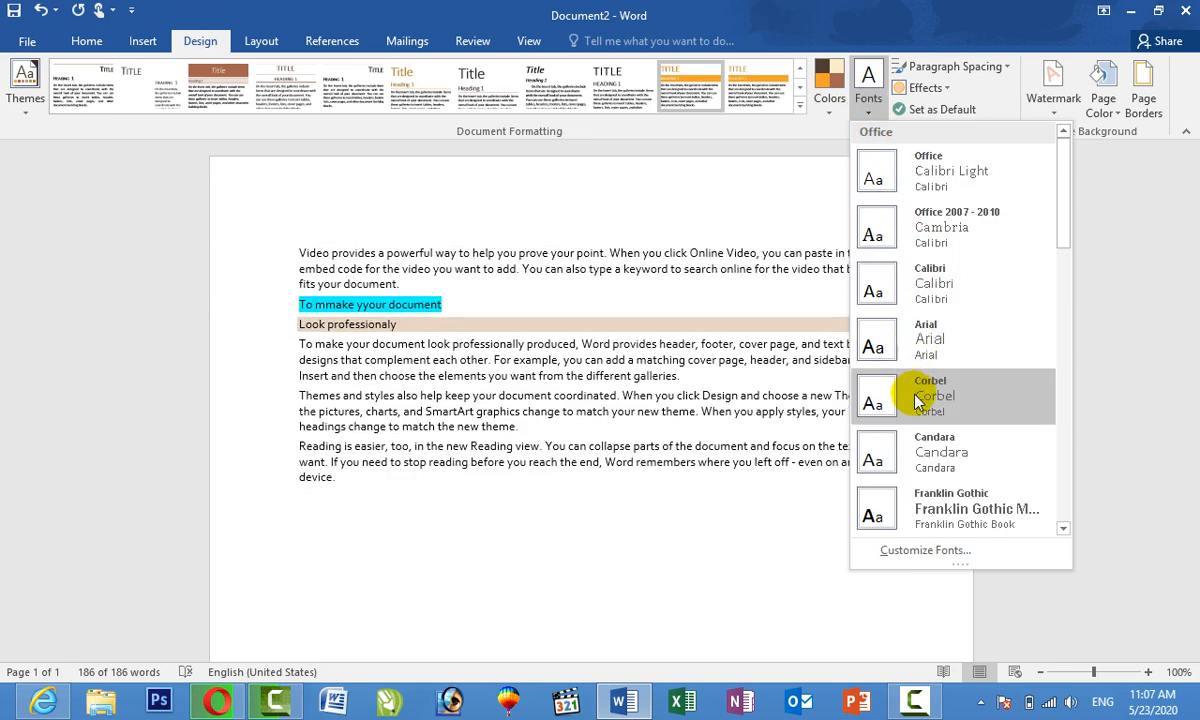
left_click(924, 340)
key("ctrl+a")
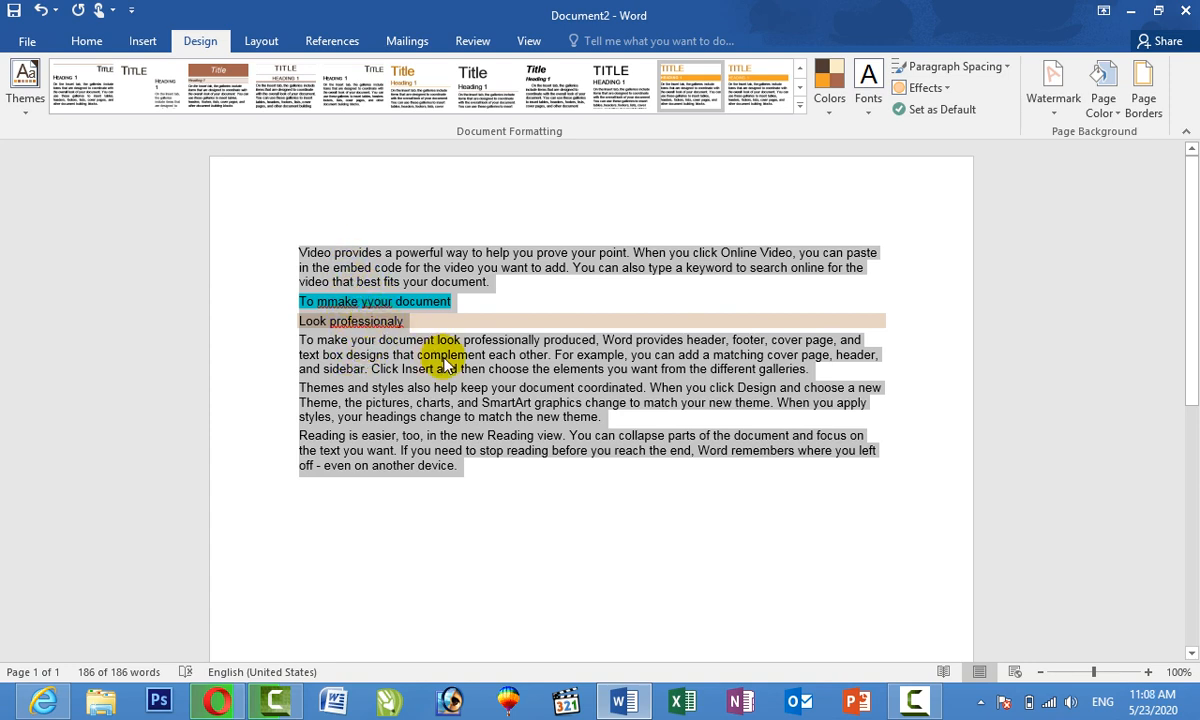
Step: Try the No Paragraph Space option and set the document's paragraph spacing to Tight
left_click(975, 70)
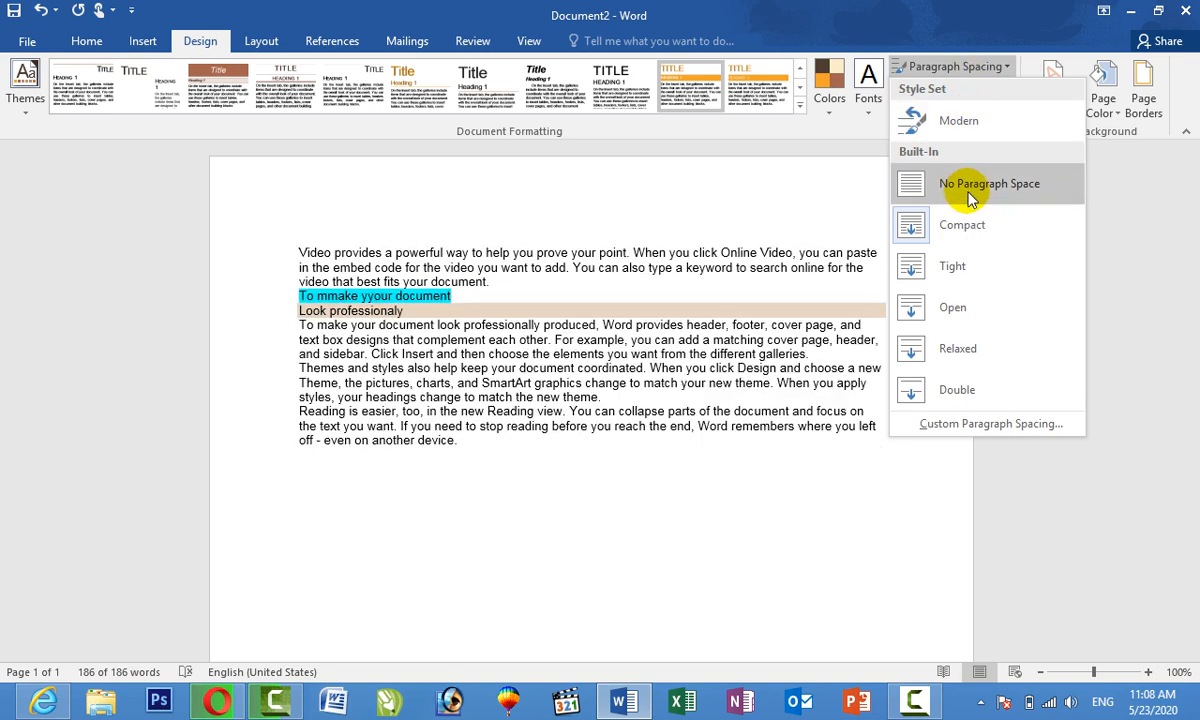
left_click(975, 185)
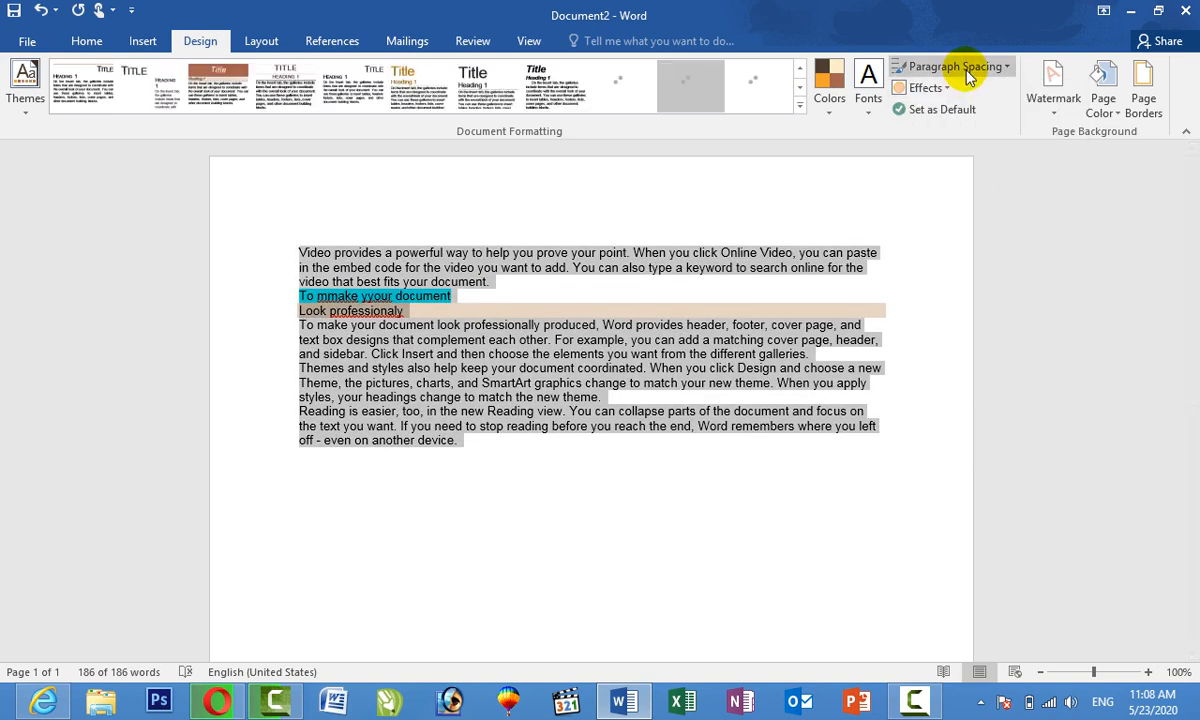
left_click(968, 70)
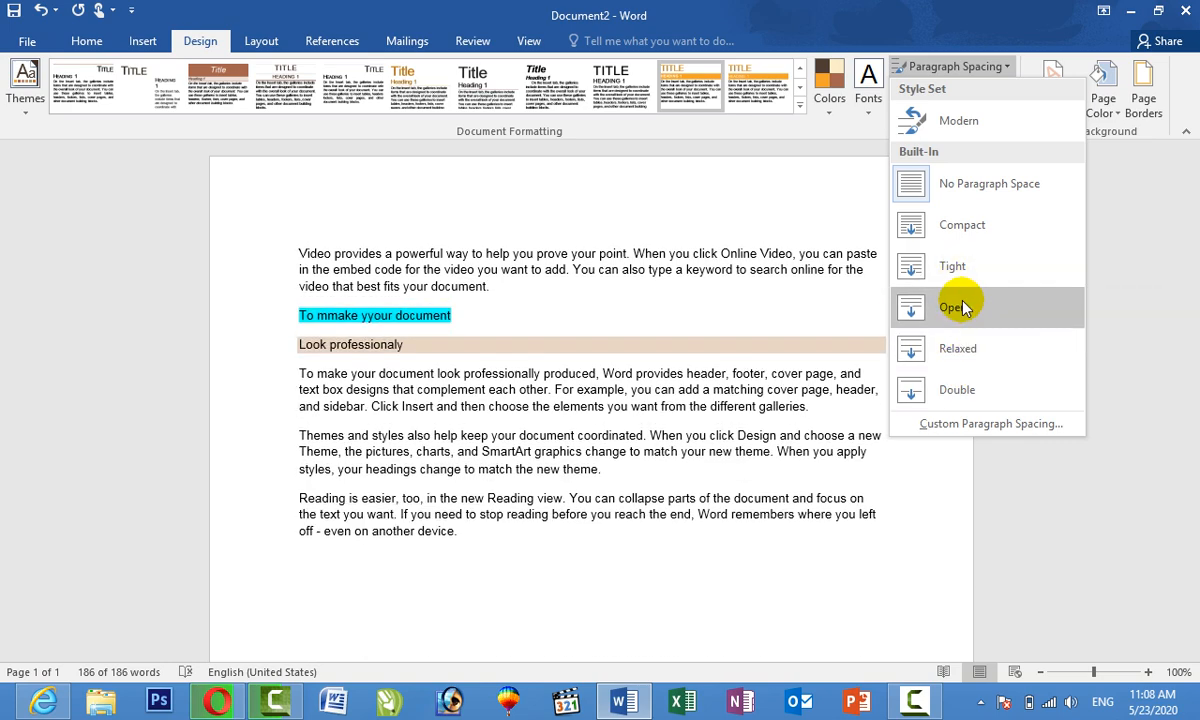
left_click(966, 268)
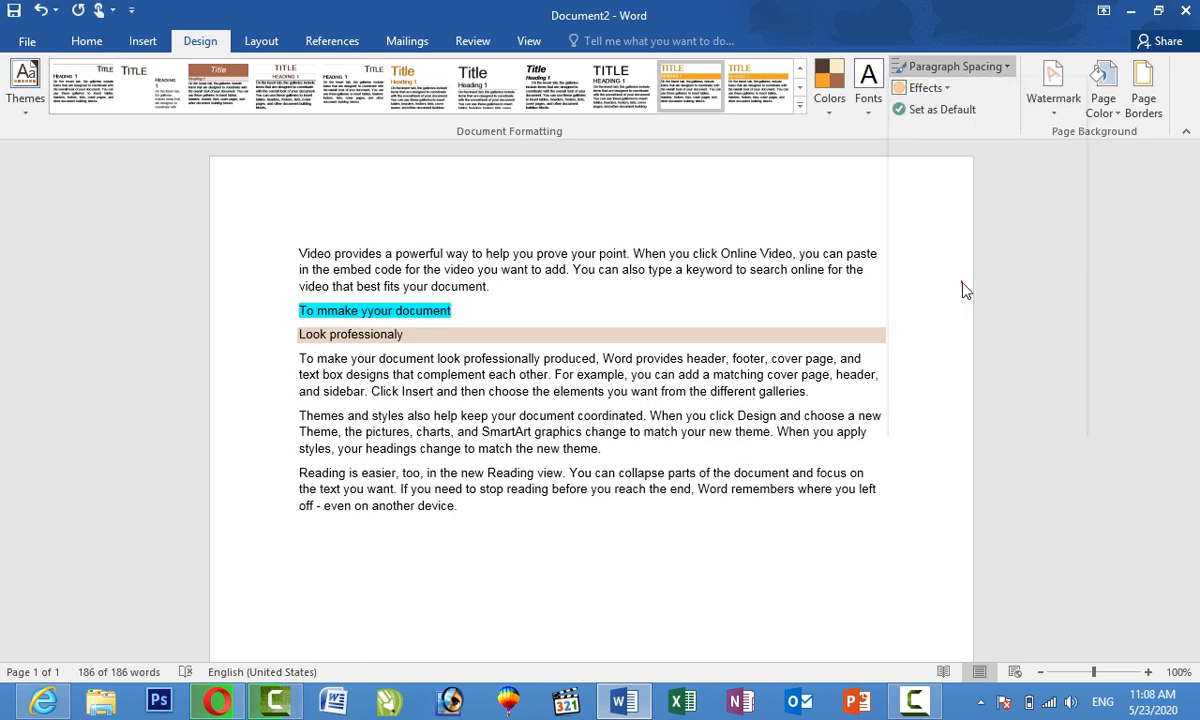
key("ctrl+a")
key("ctrl+c")
left_click(920, 87)
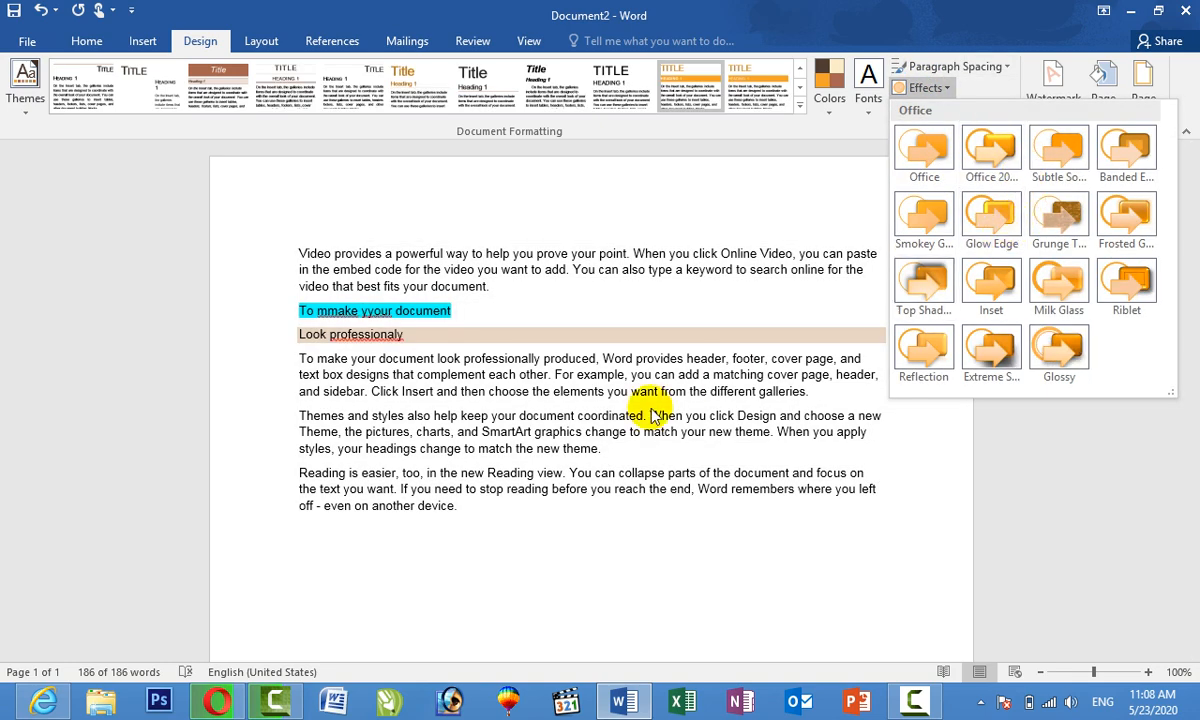
left_click(584, 450)
Step: Draw a wide rectangle shape with rounded top corners just below the last paragraph
left_click(551, 505)
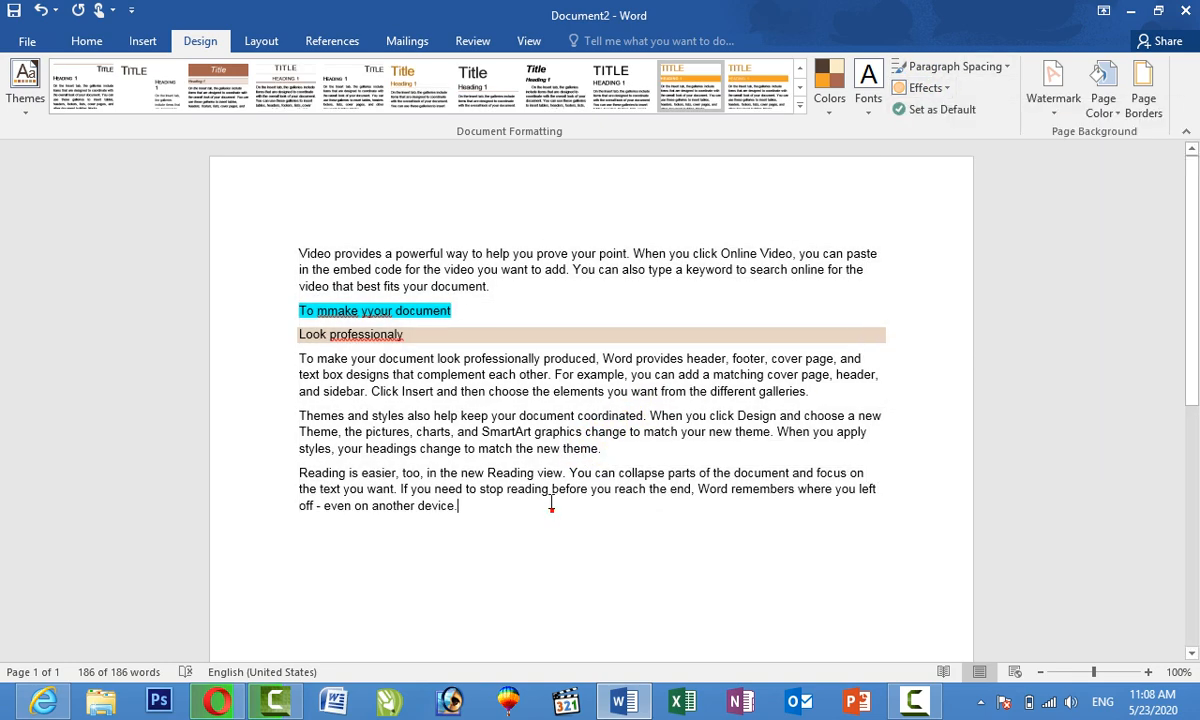
left_click(142, 41)
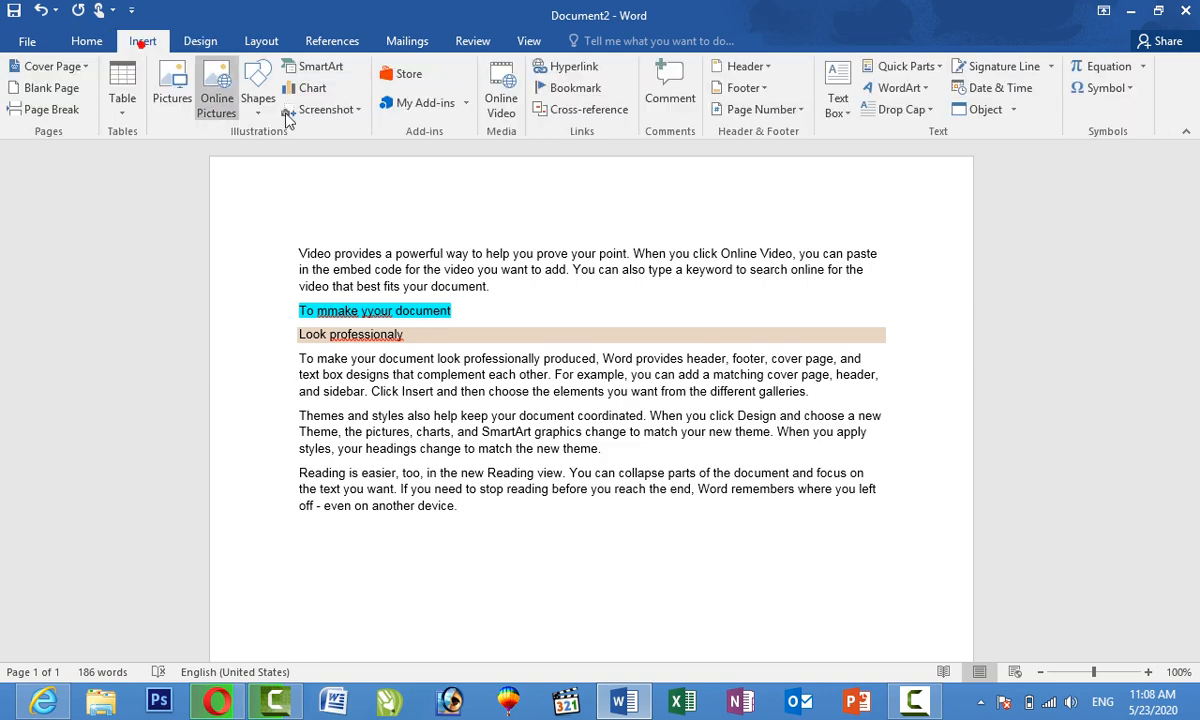
left_click(252, 100)
left_click(372, 246)
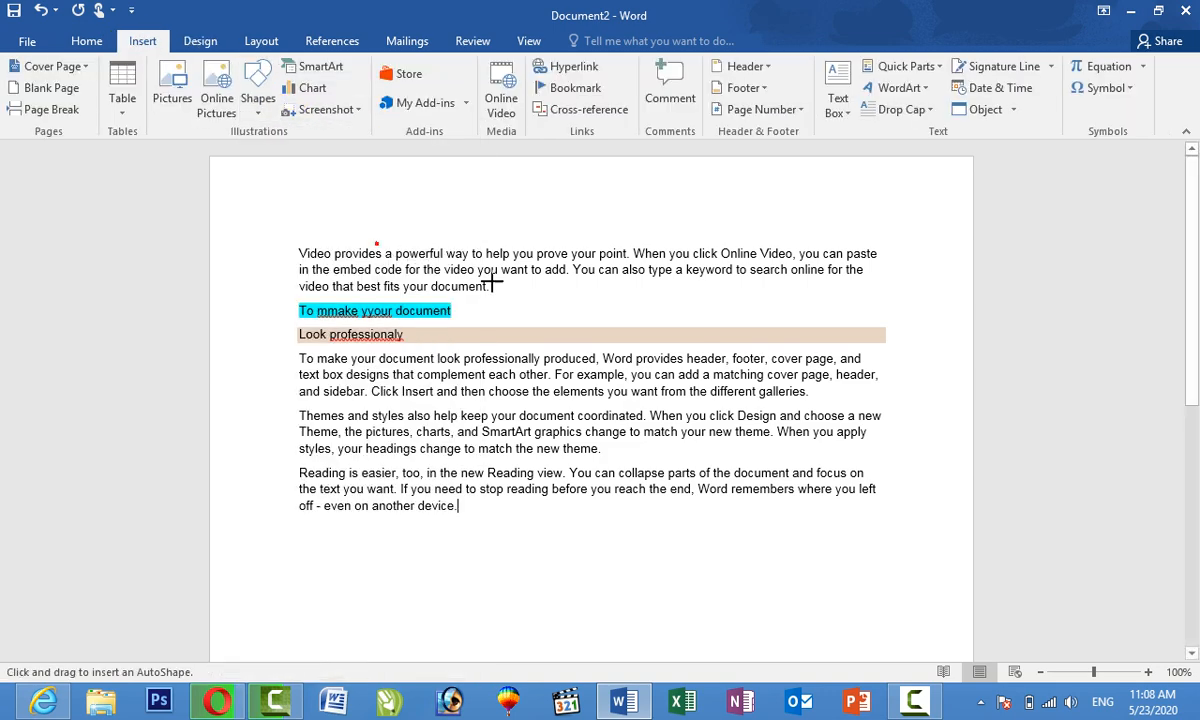
left_click_drag(550, 517, 808, 573)
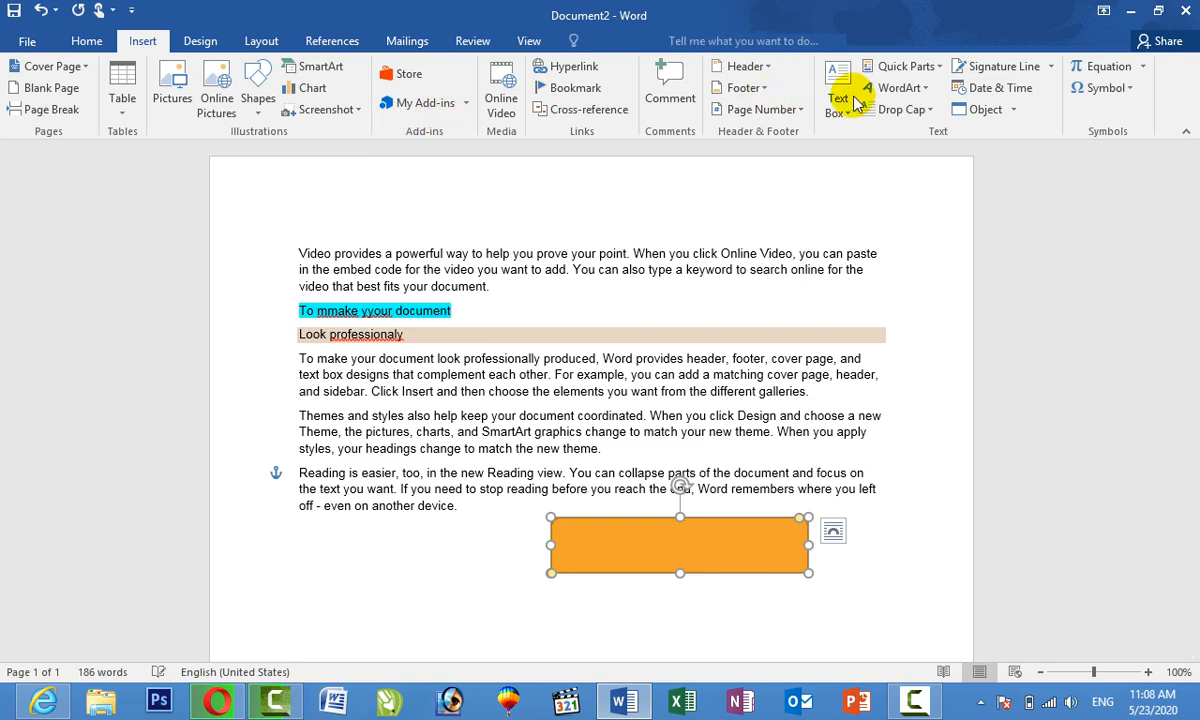
Step: Apply the Glossy theme effects to the shape and set the document's current formatting as the default
left_click(200, 41)
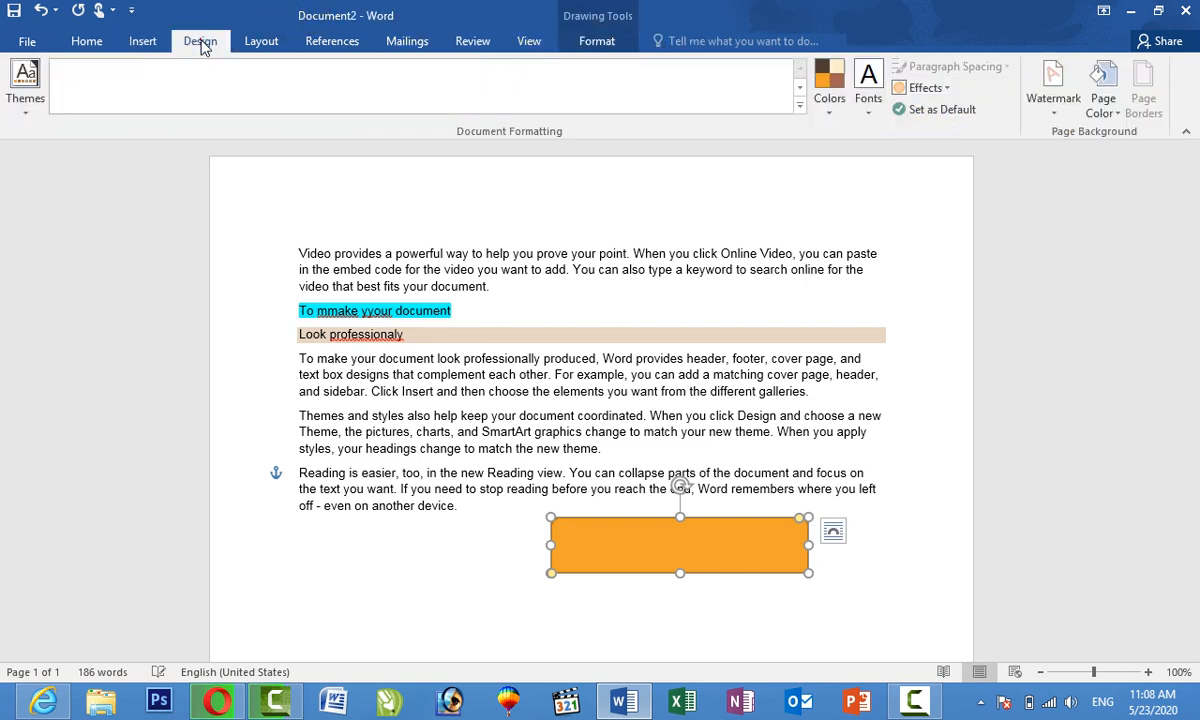
left_click(925, 88)
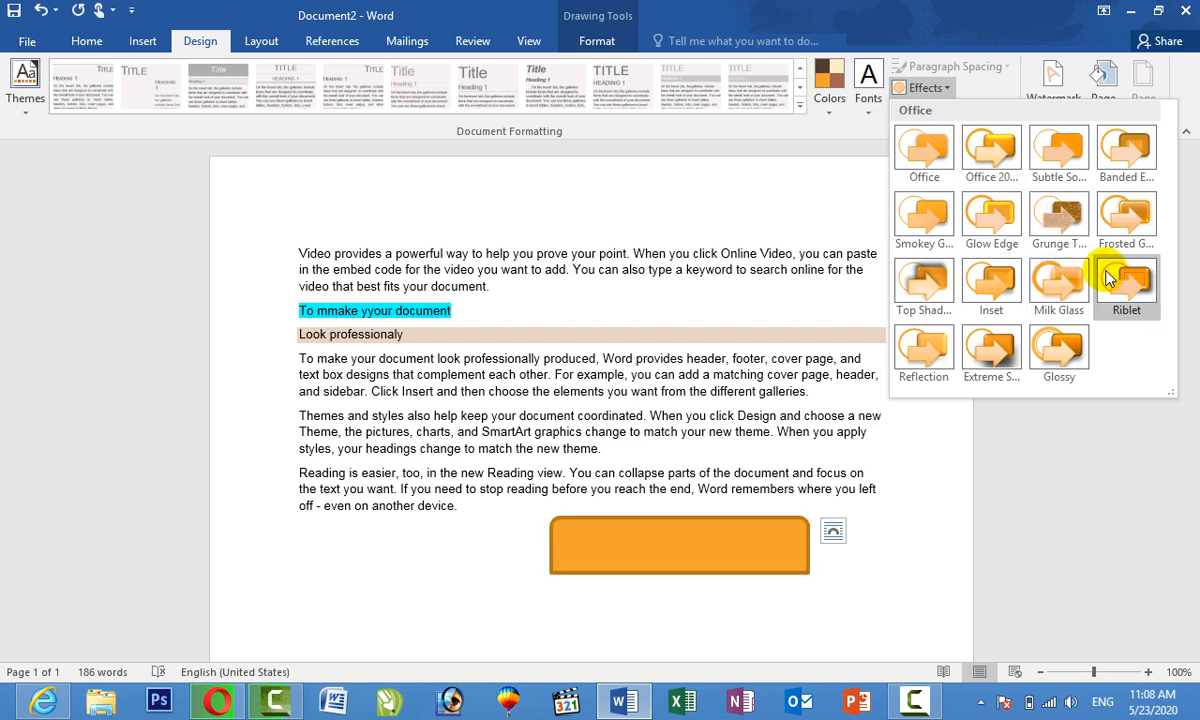
left_click(1058, 352)
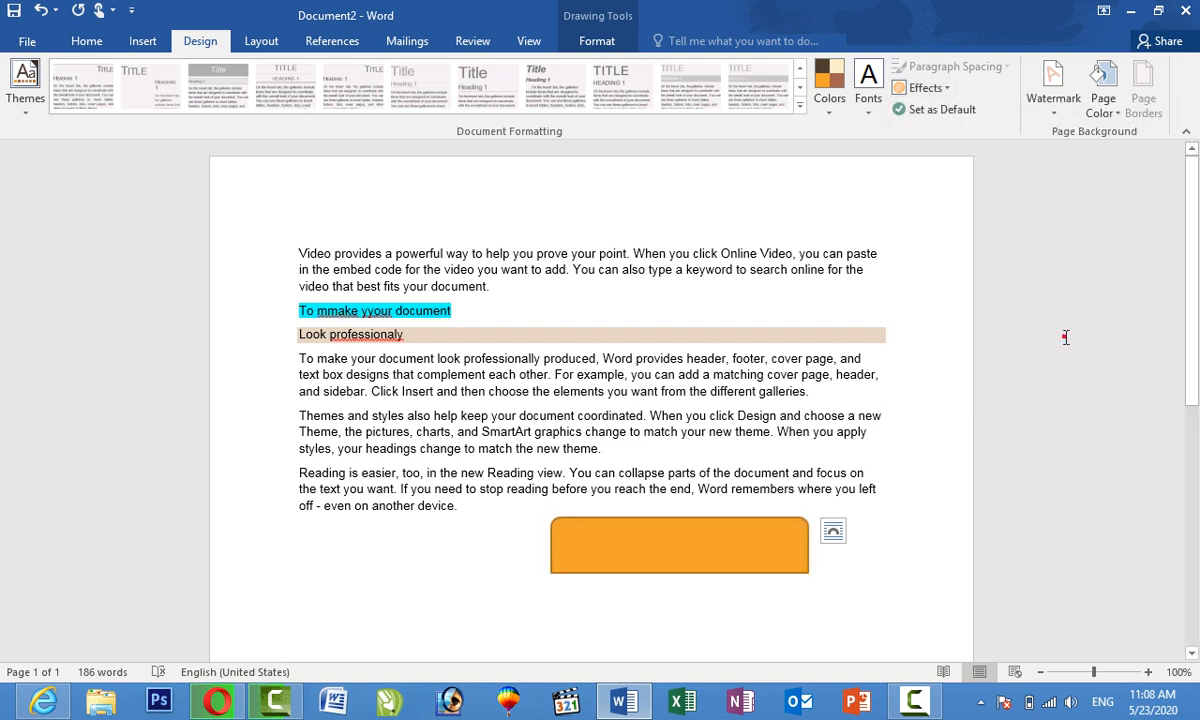
left_click(948, 115)
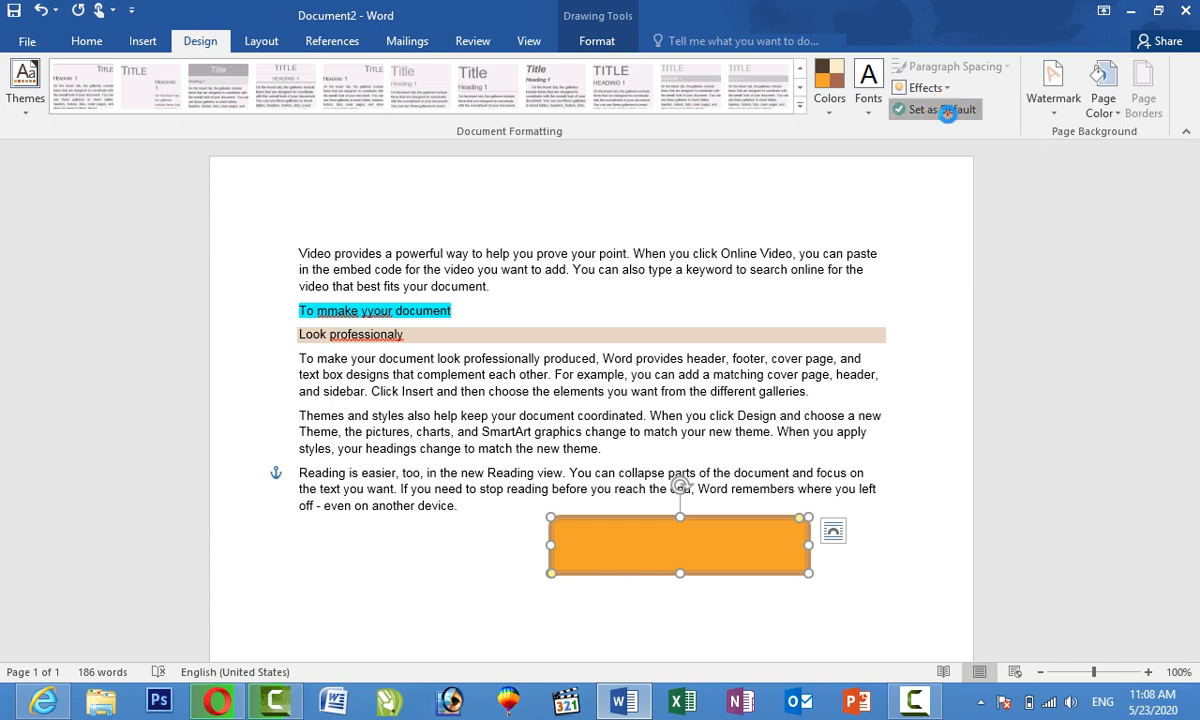
left_click(569, 408)
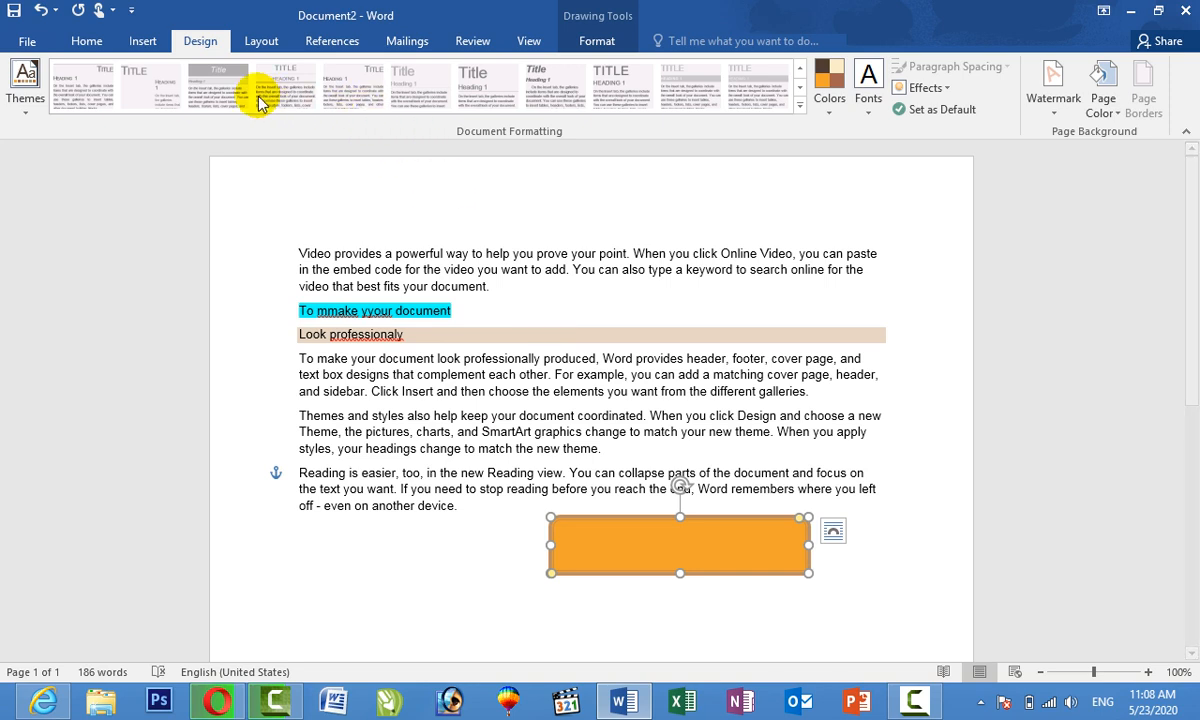
Step: Delete the orange rounded rectangle shape below the last paragraph
left_click(491, 269)
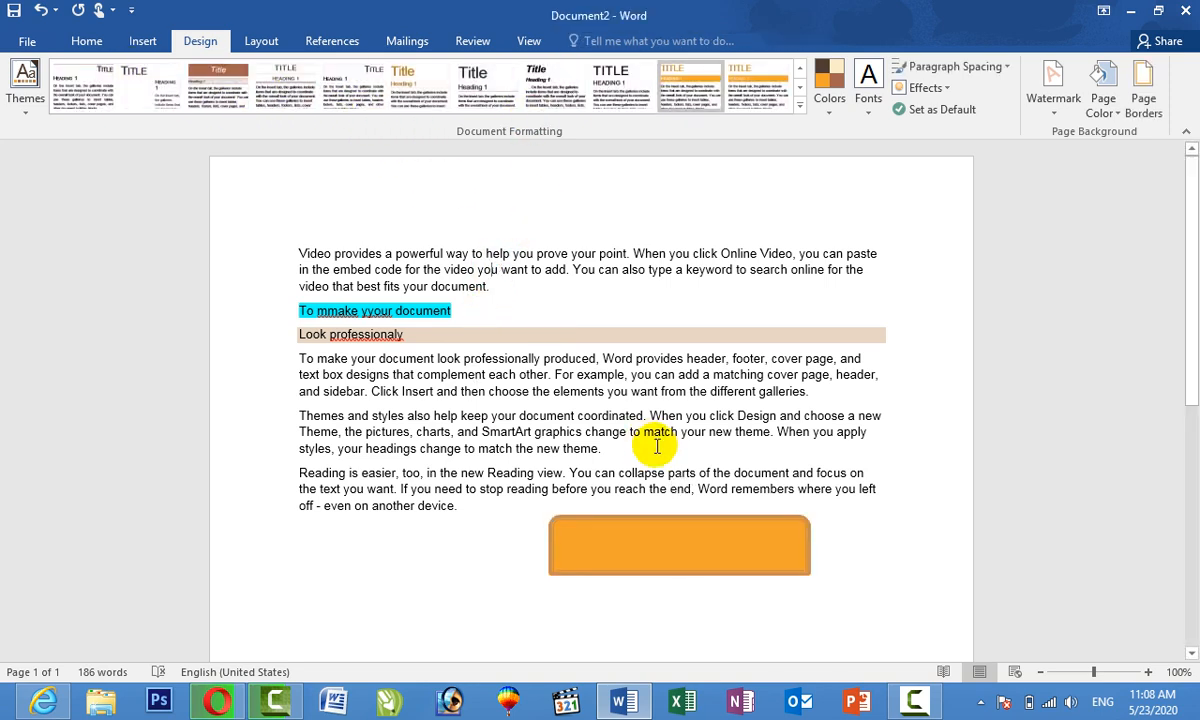
left_click(714, 522)
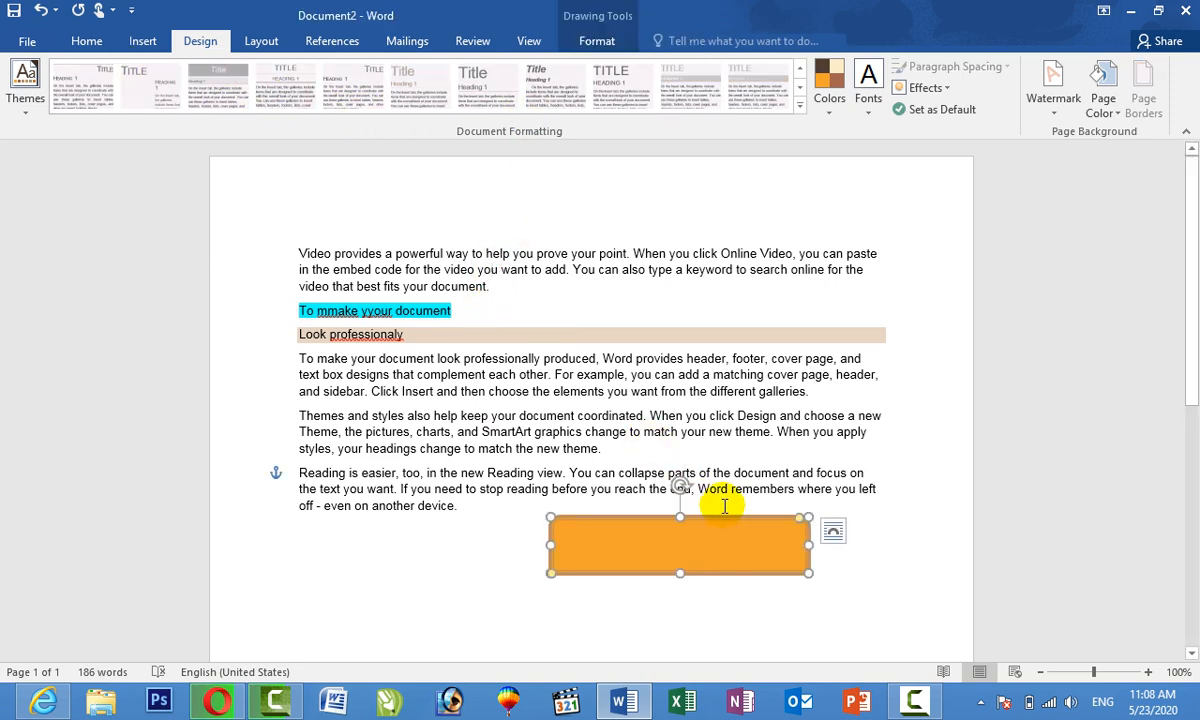
key("Delete")
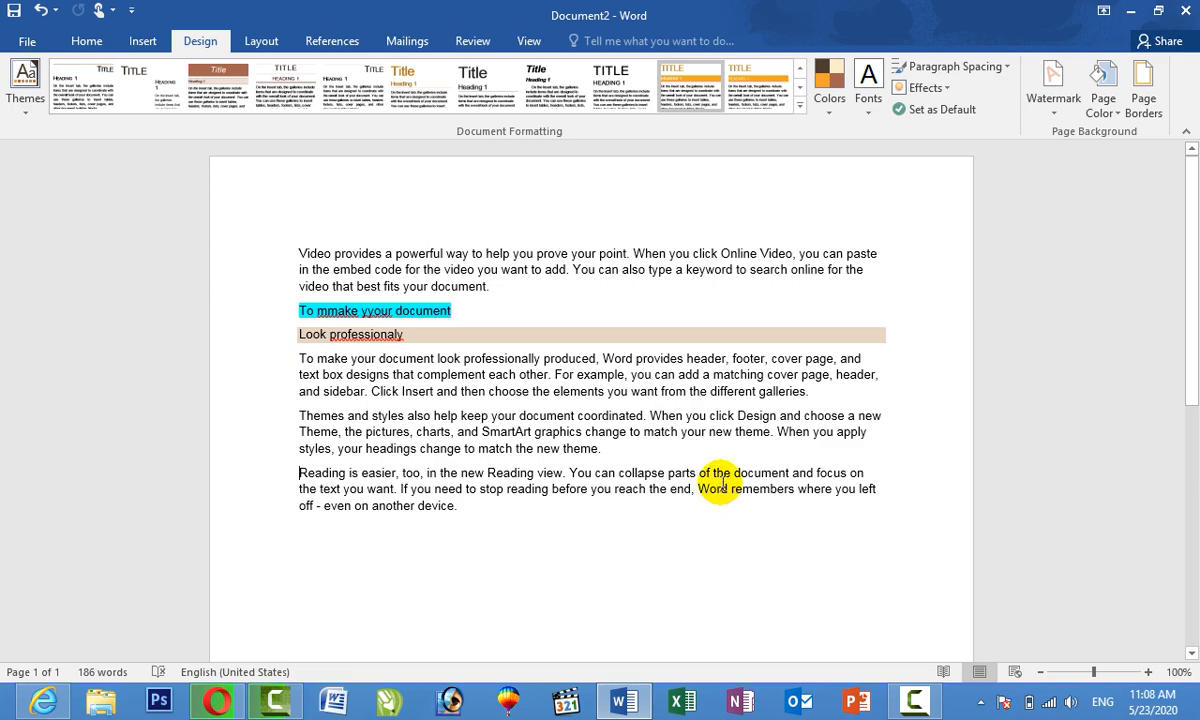
Step: Paste the copied sample text repeatedly so the document extends onto a second page
key("ctrl+a")
key("ctrl+v")
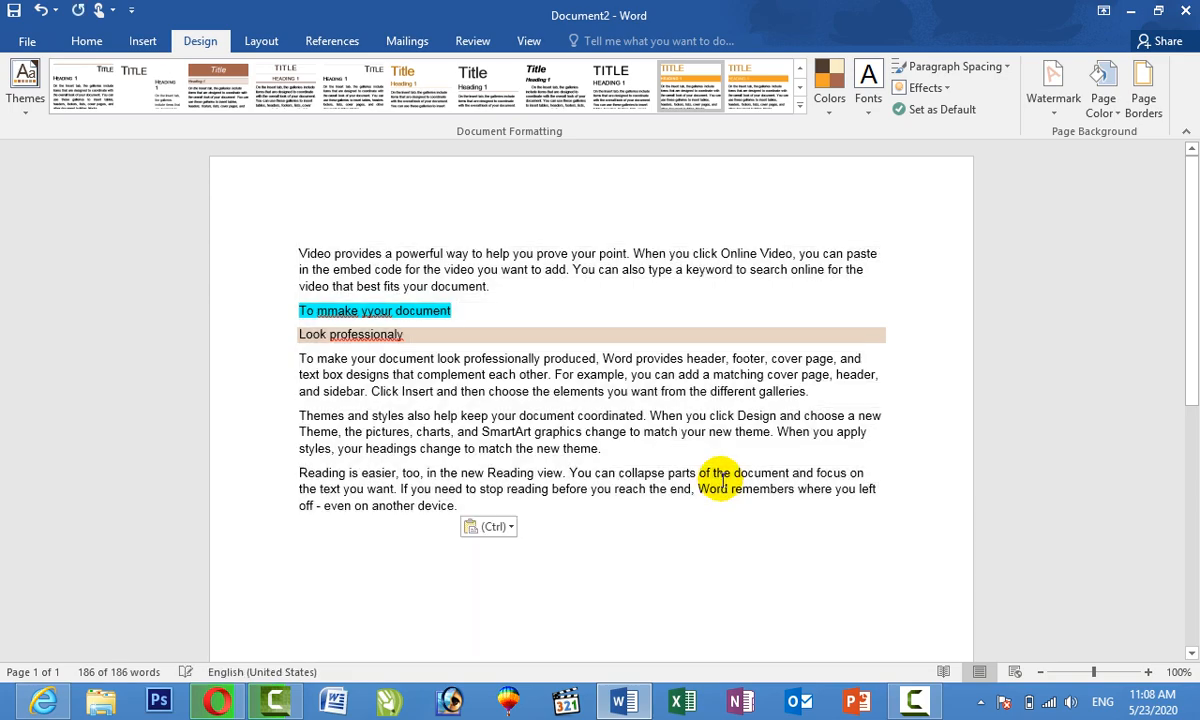
key("ctrl+v")
left_click_drag(1194, 528, 1194, 185)
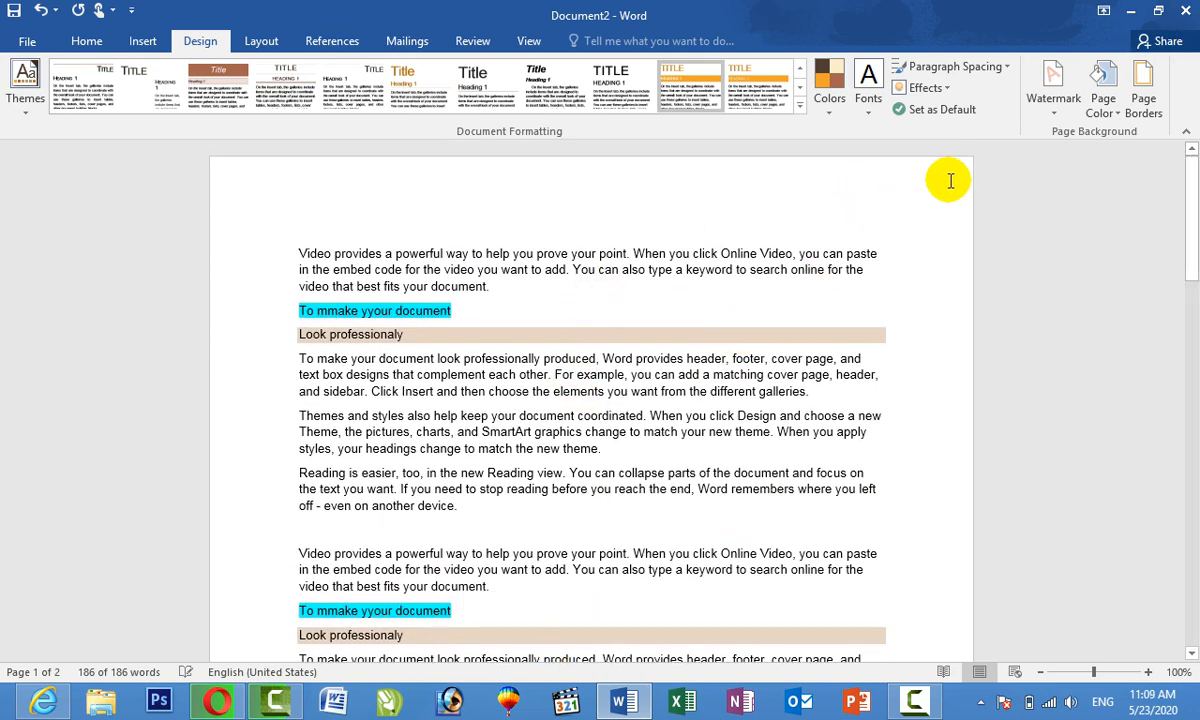
Step: Set up a custom text watermark reading "SINDH ONLINE SCHOOL" with the Arial font and Auto size
left_click(1055, 113)
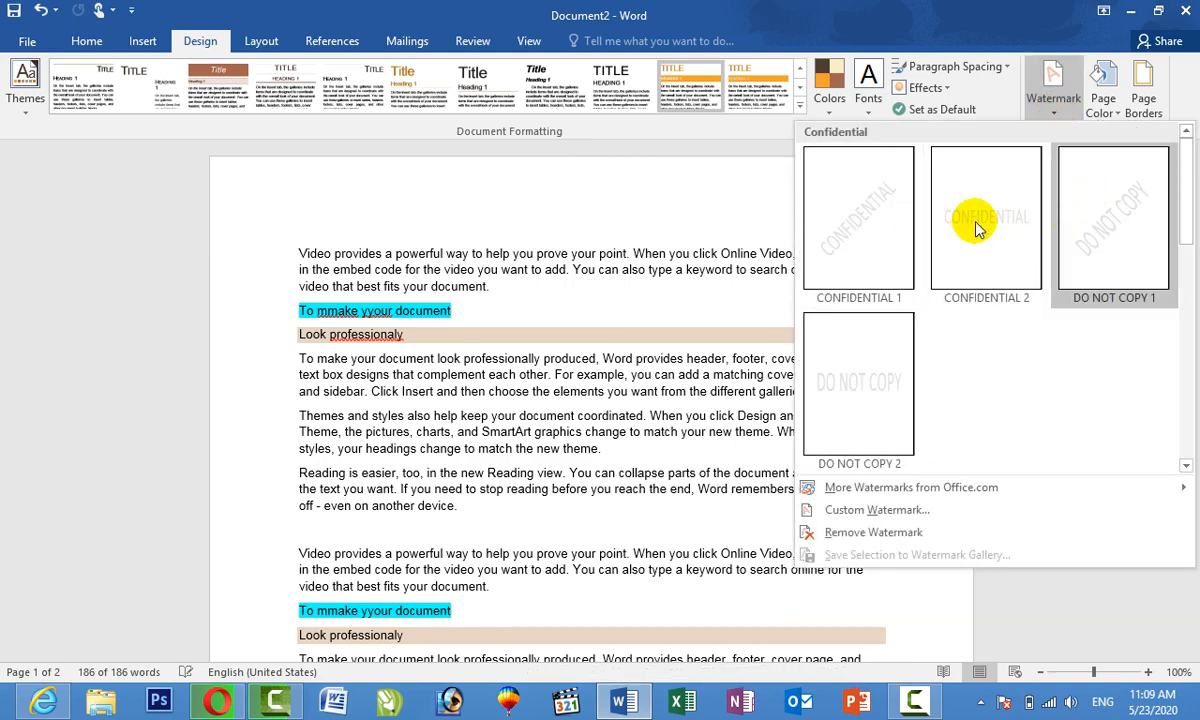
left_click(862, 532)
left_click(886, 511)
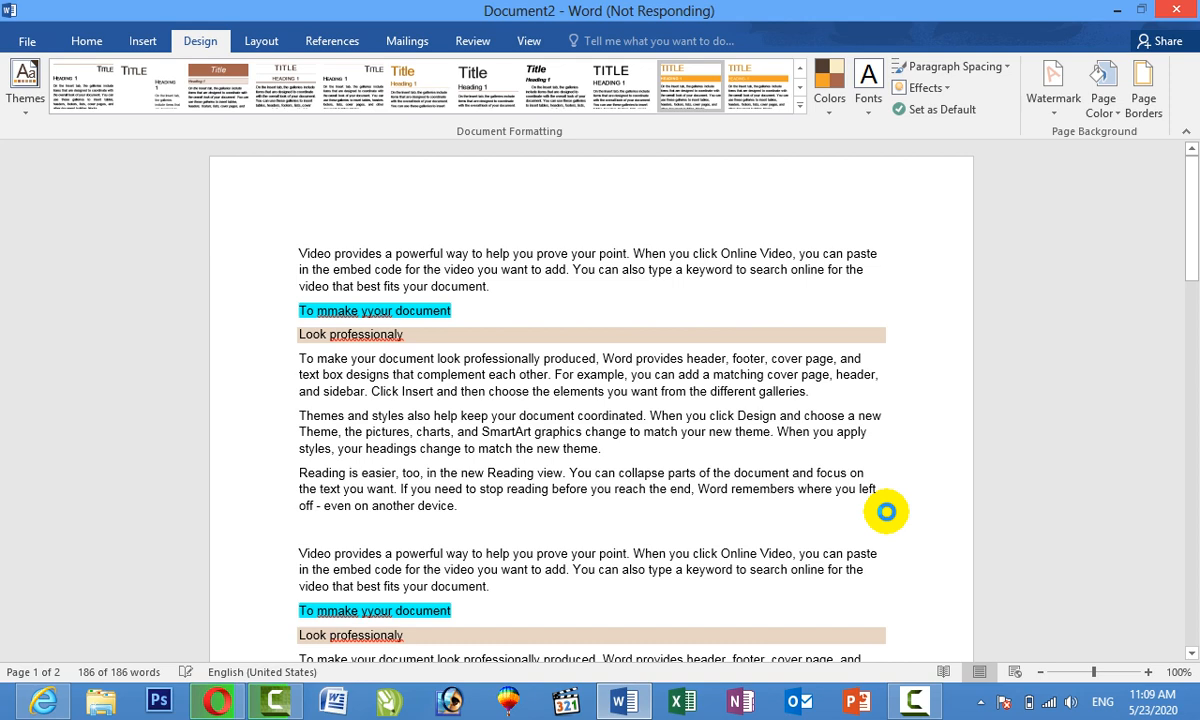
mouse_move(912, 700)
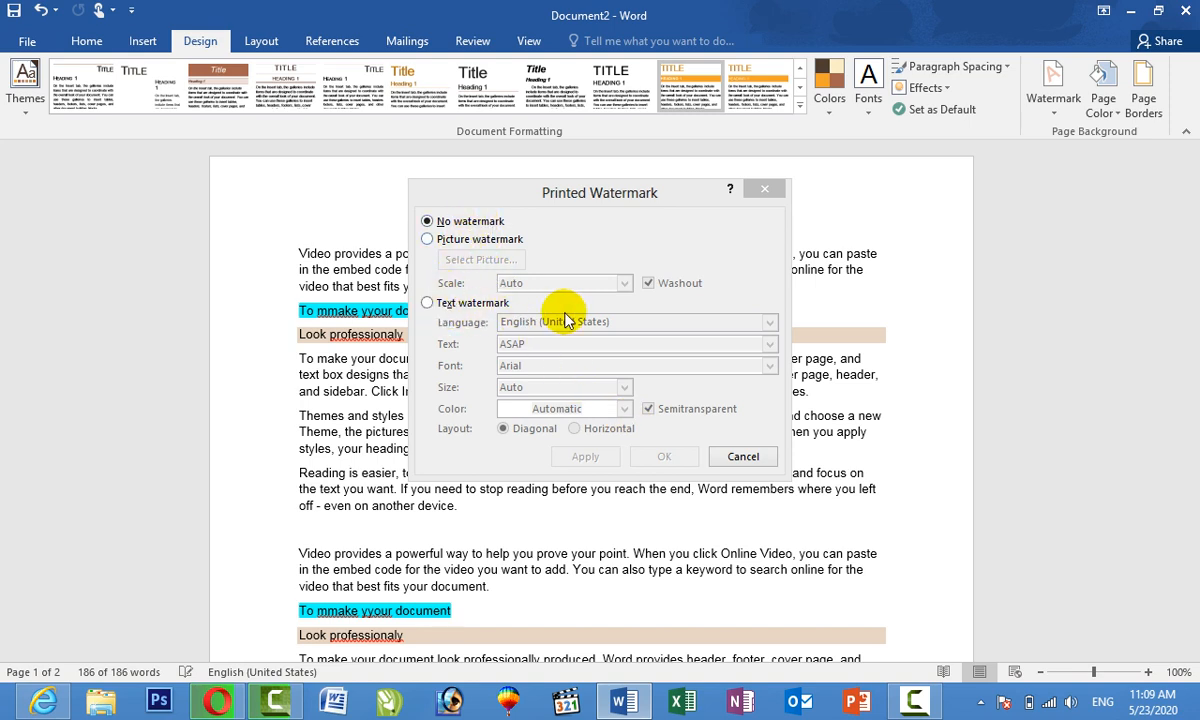
left_click(455, 306)
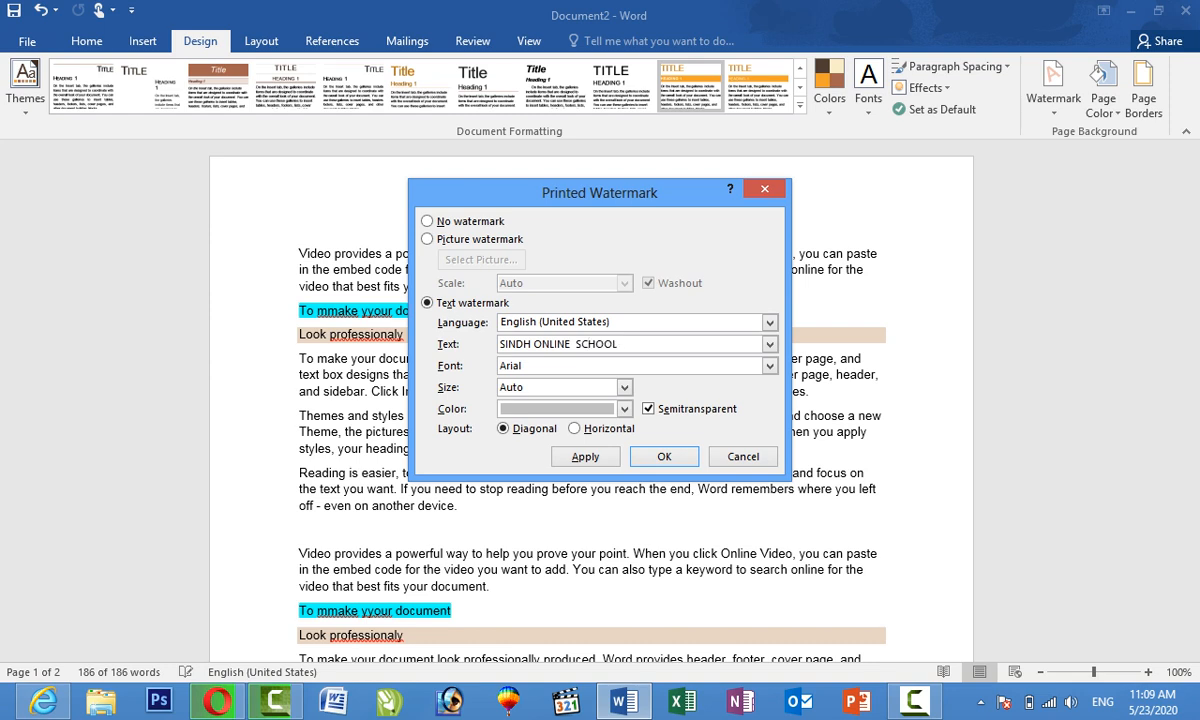
left_click(768, 367)
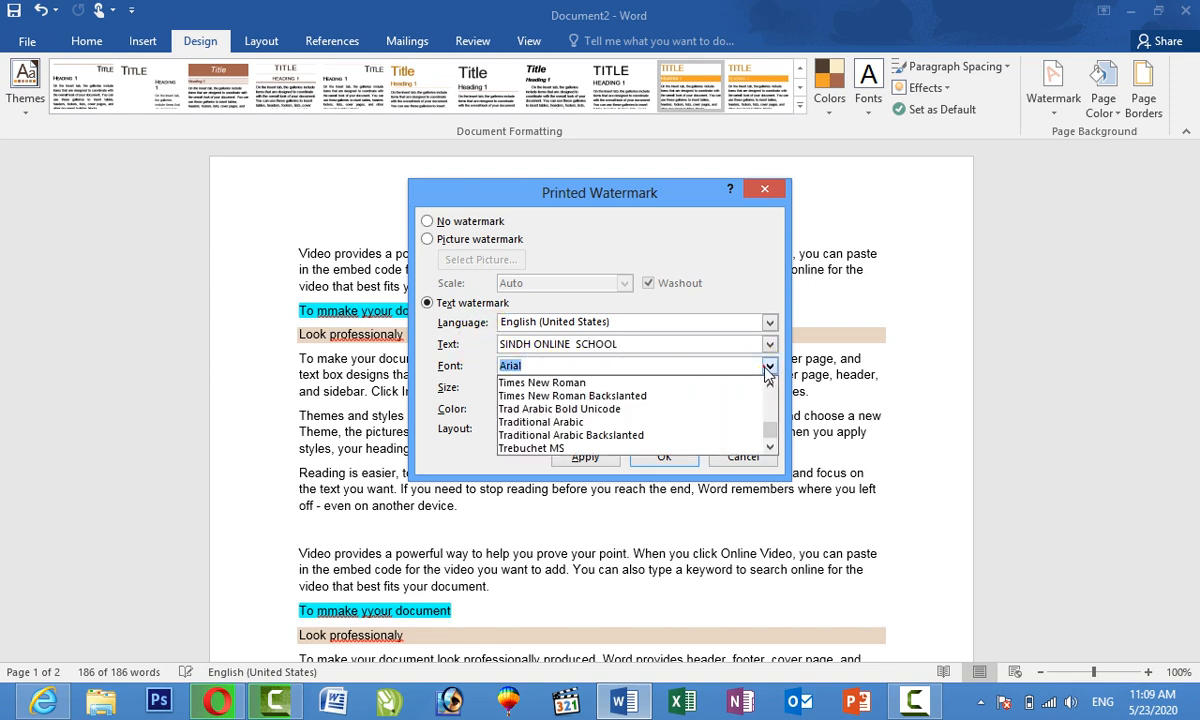
left_click(768, 369)
left_click(624, 386)
left_click(624, 385)
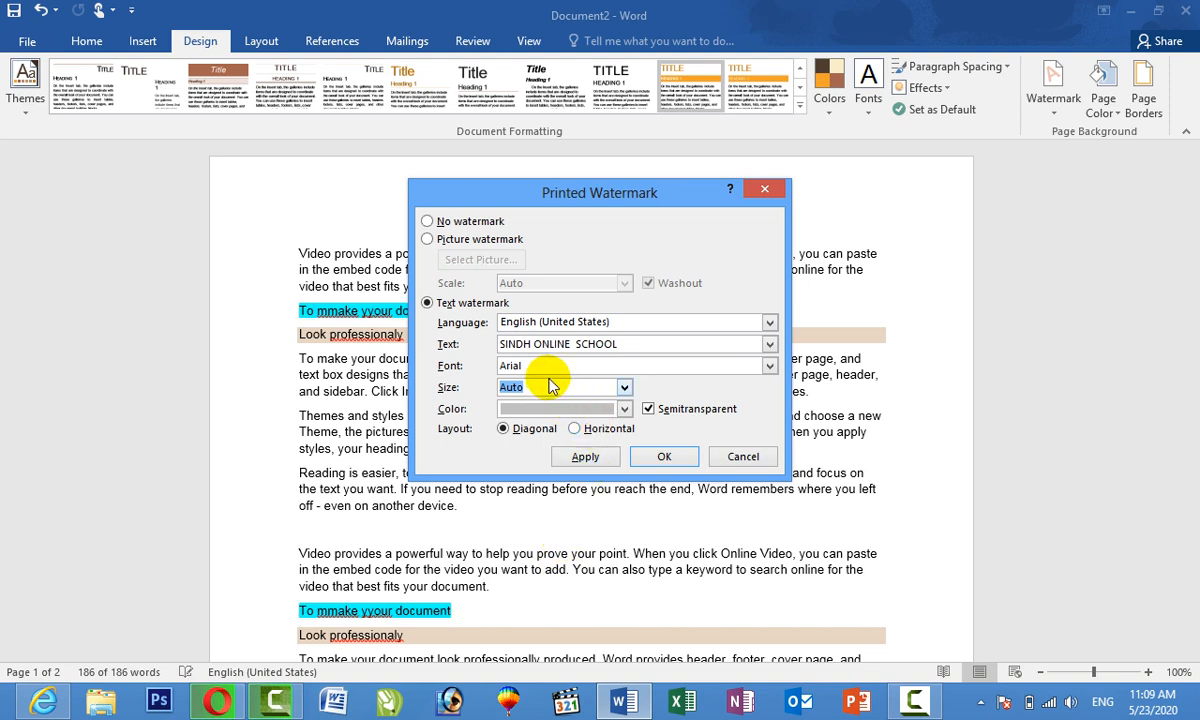
left_click(622, 387)
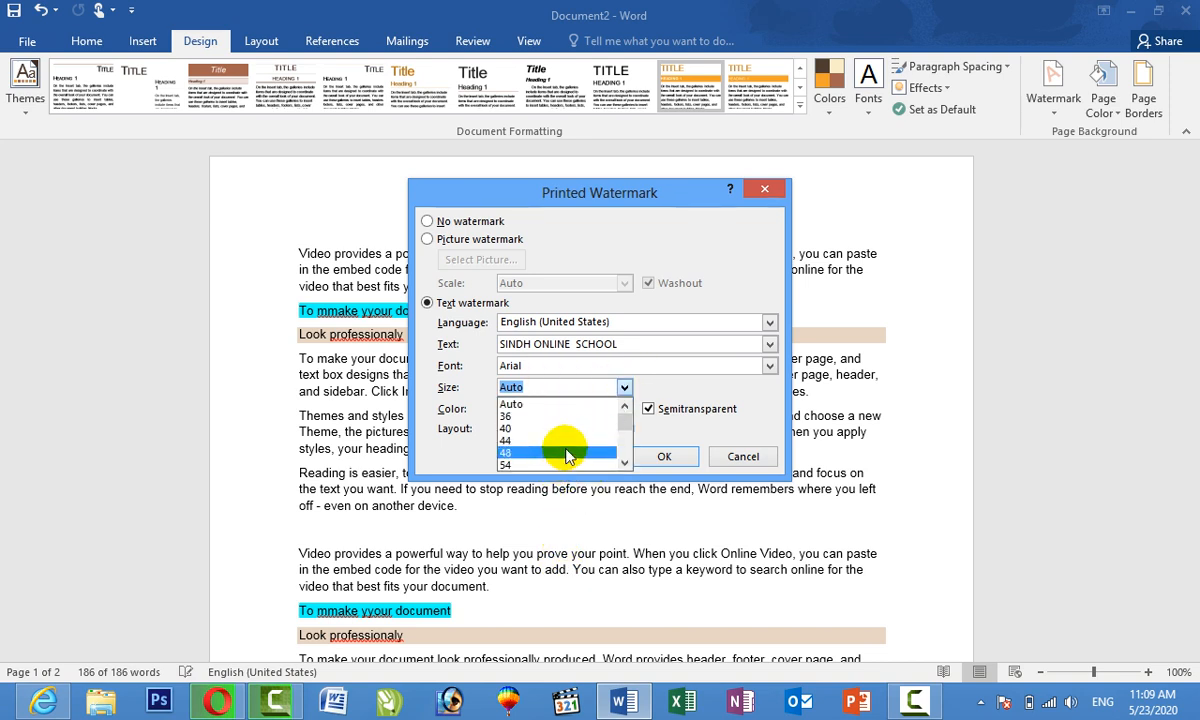
left_click(624, 387)
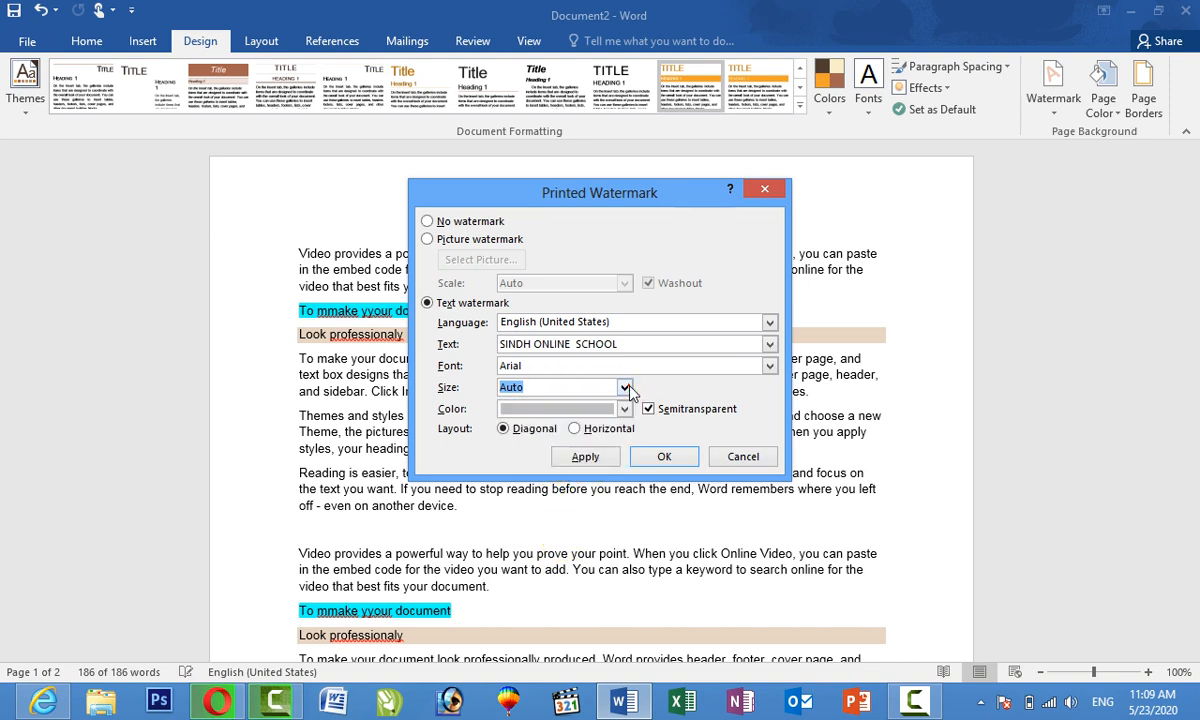
Step: Color the text watermark red and apply it to the document with a semitransparent diagonal layout
left_click(524, 410)
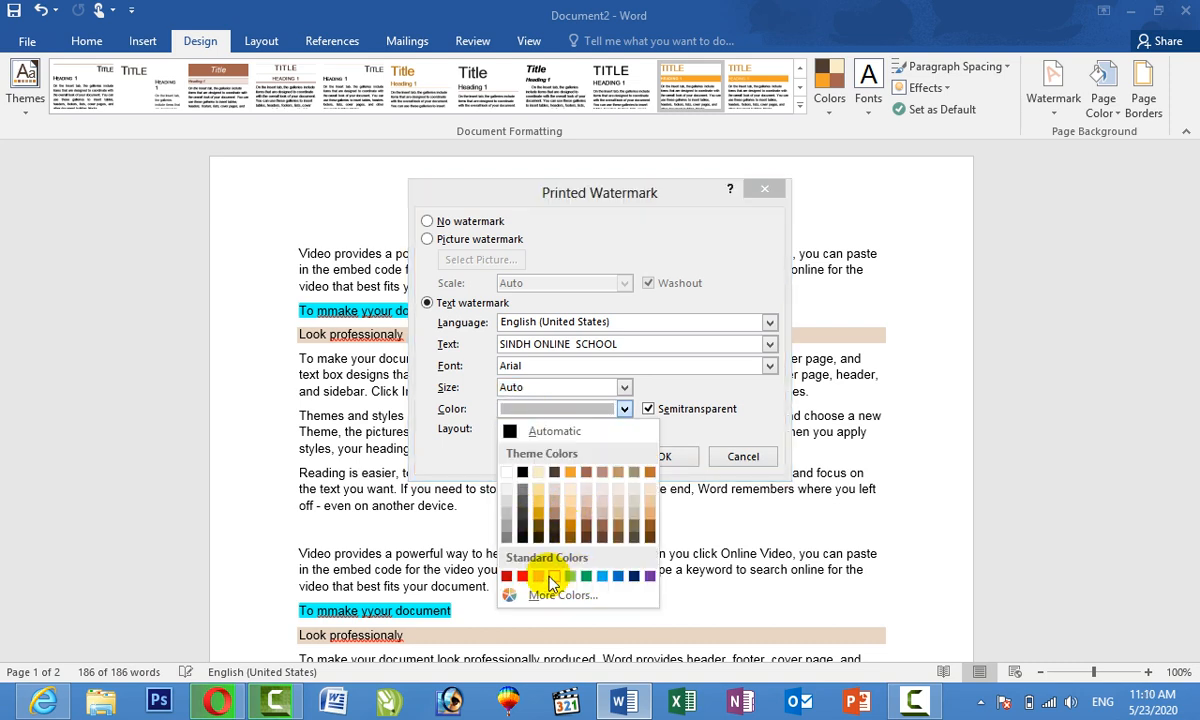
left_click(522, 577)
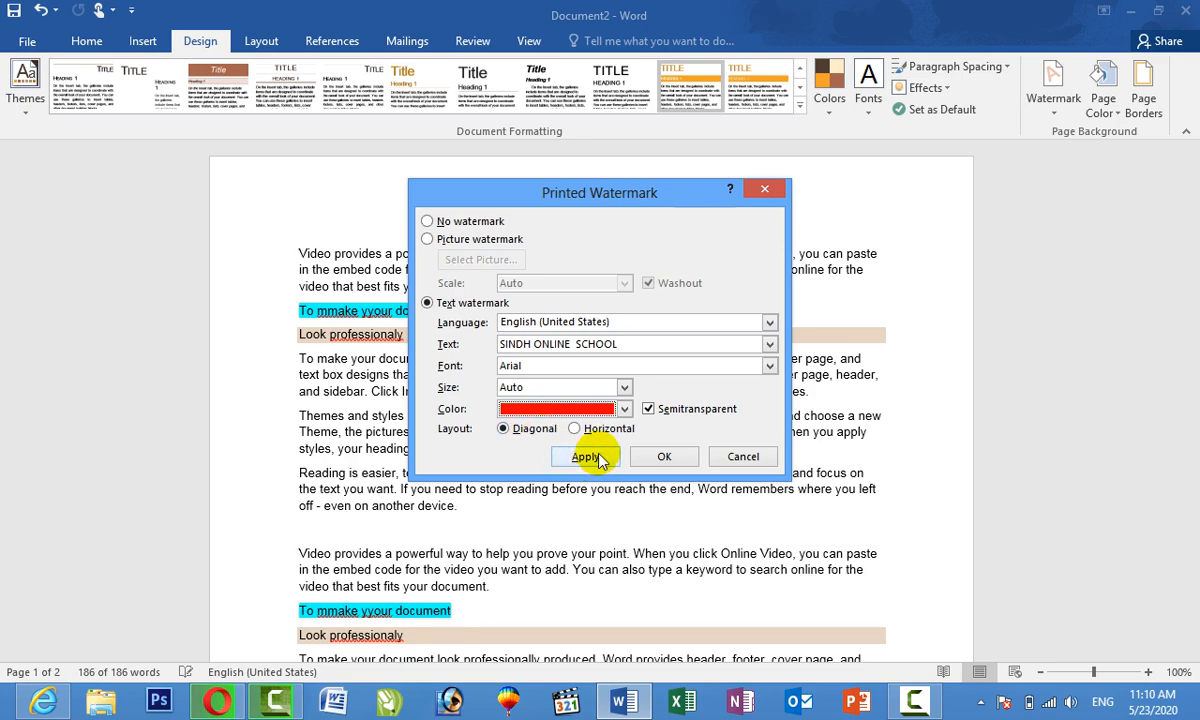
left_click(738, 457)
Step: Check the red text watermark on both pages and remove it from the document
scroll(798, 453, "down", 6)
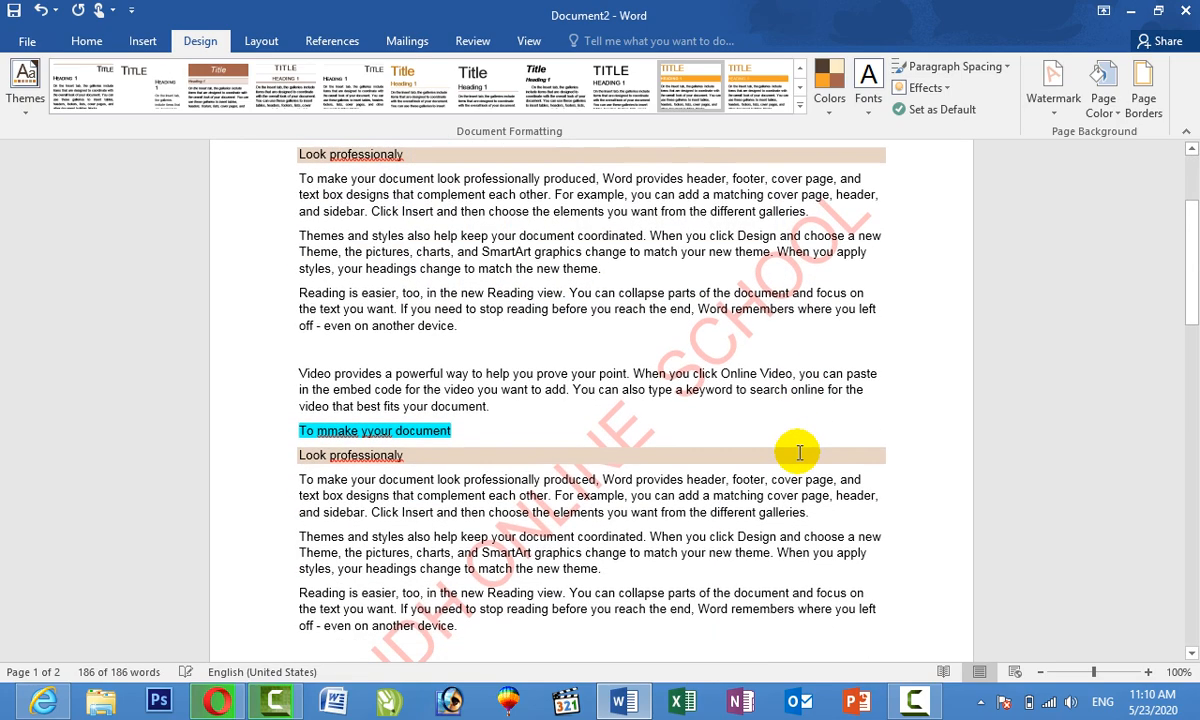
scroll(455, 461, "down", 10)
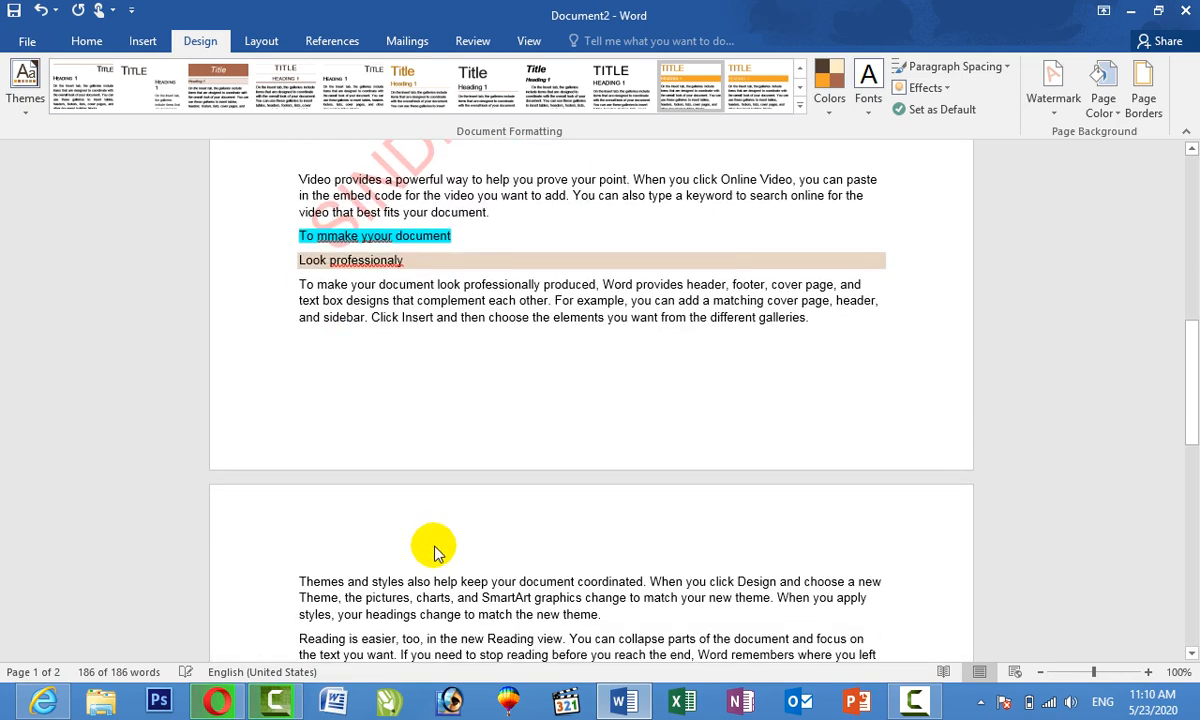
scroll(432, 566, "down", 6)
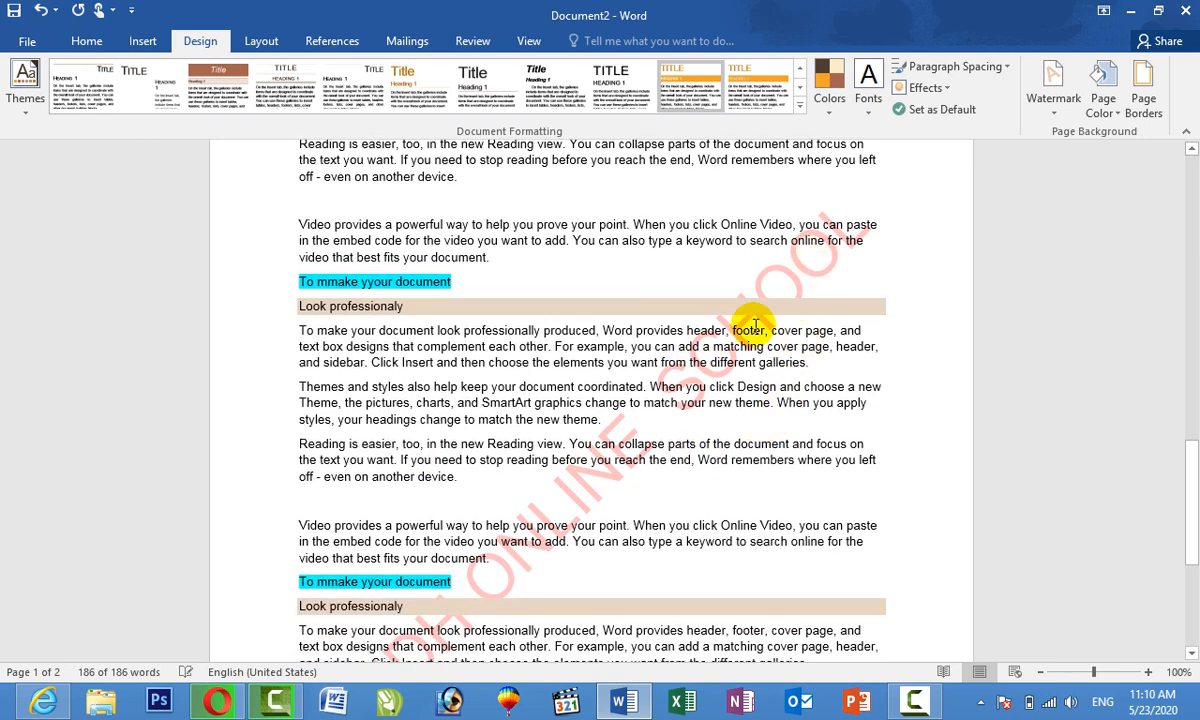
left_click(1057, 118)
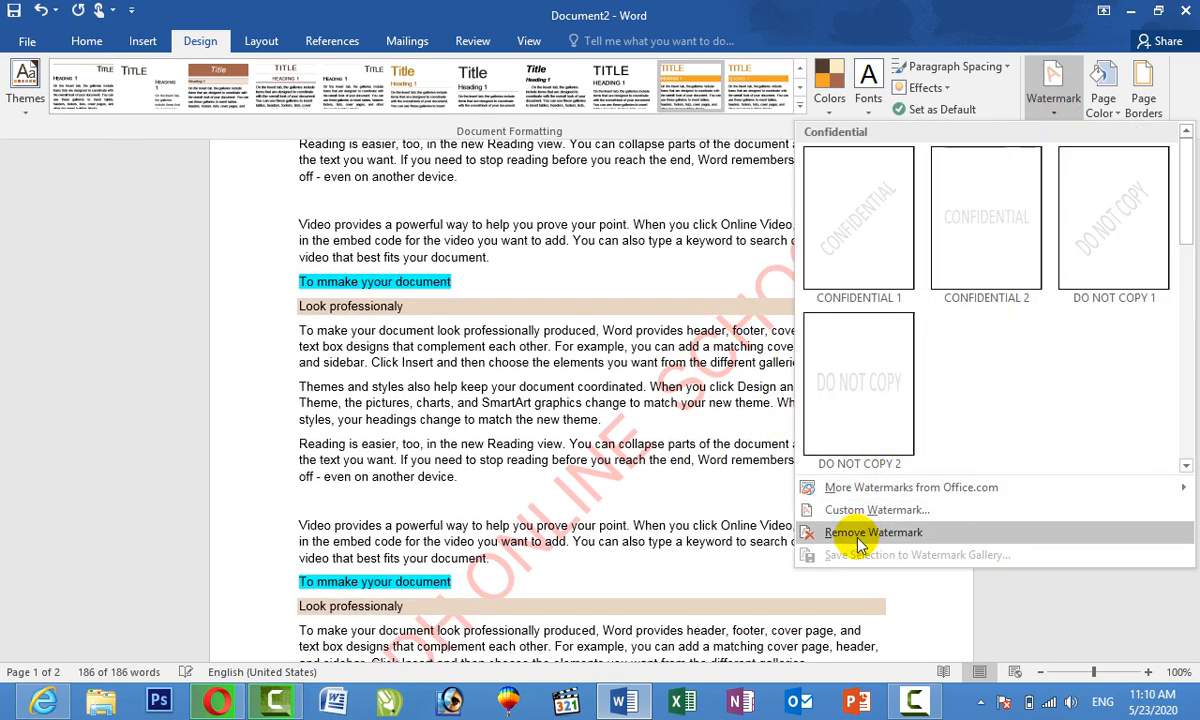
left_click(858, 533)
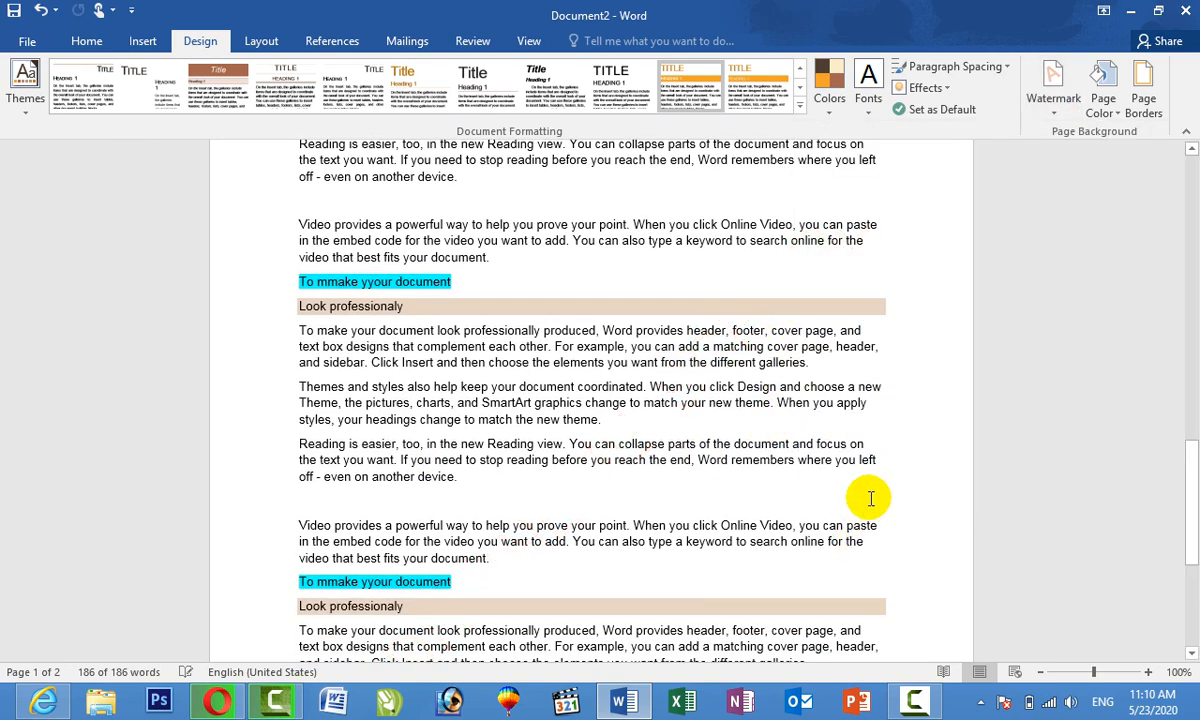
Step: Apply a custom picture watermark using DSC00110 copy.jpg from the Desktop, with Auto scale and Washout
scroll(930, 350, "up", 4)
left_click(1050, 118)
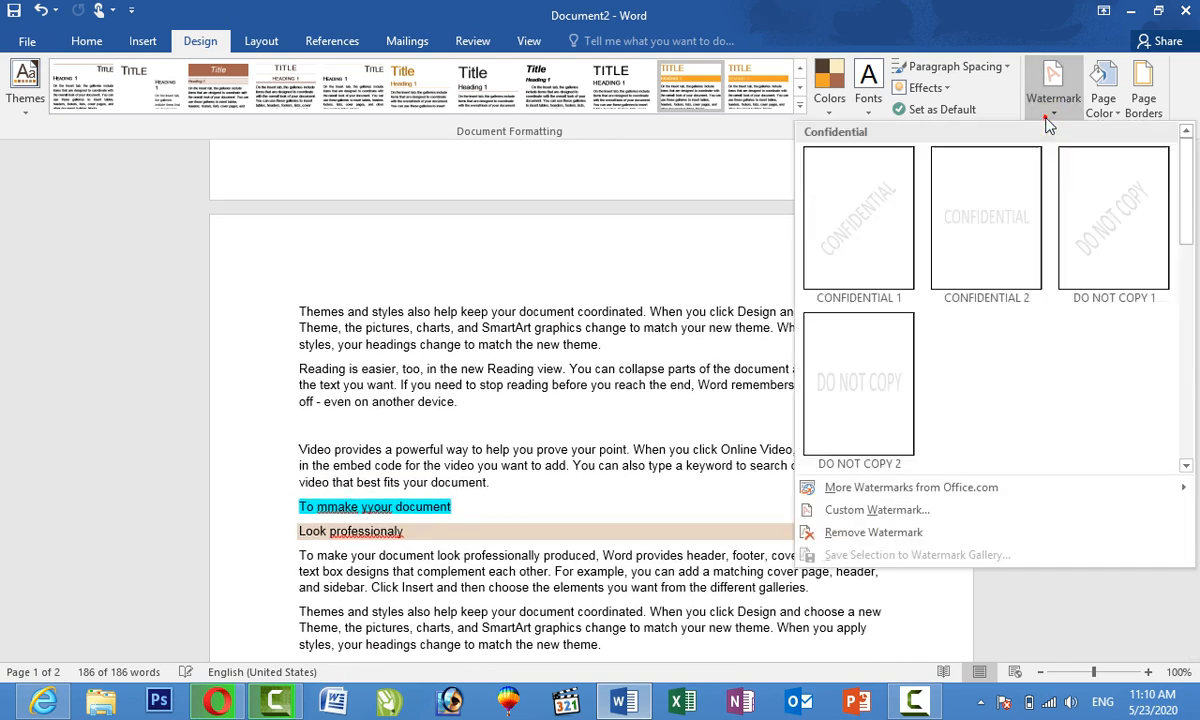
left_click(845, 532)
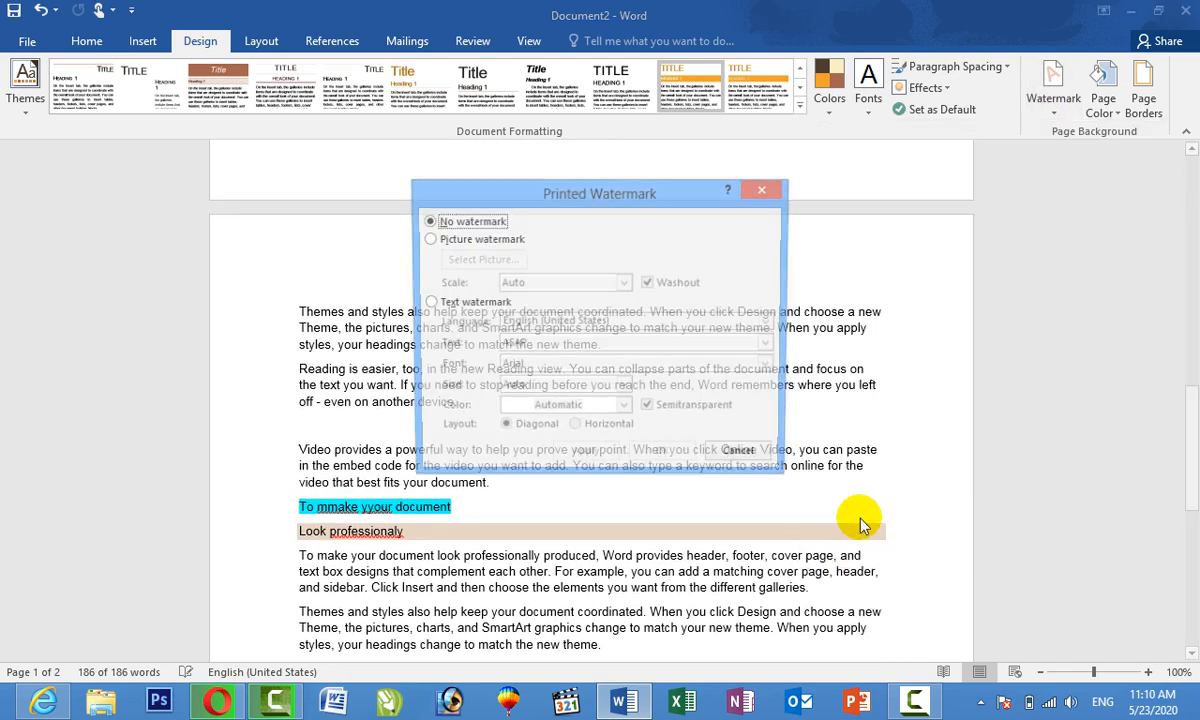
left_click(450, 242)
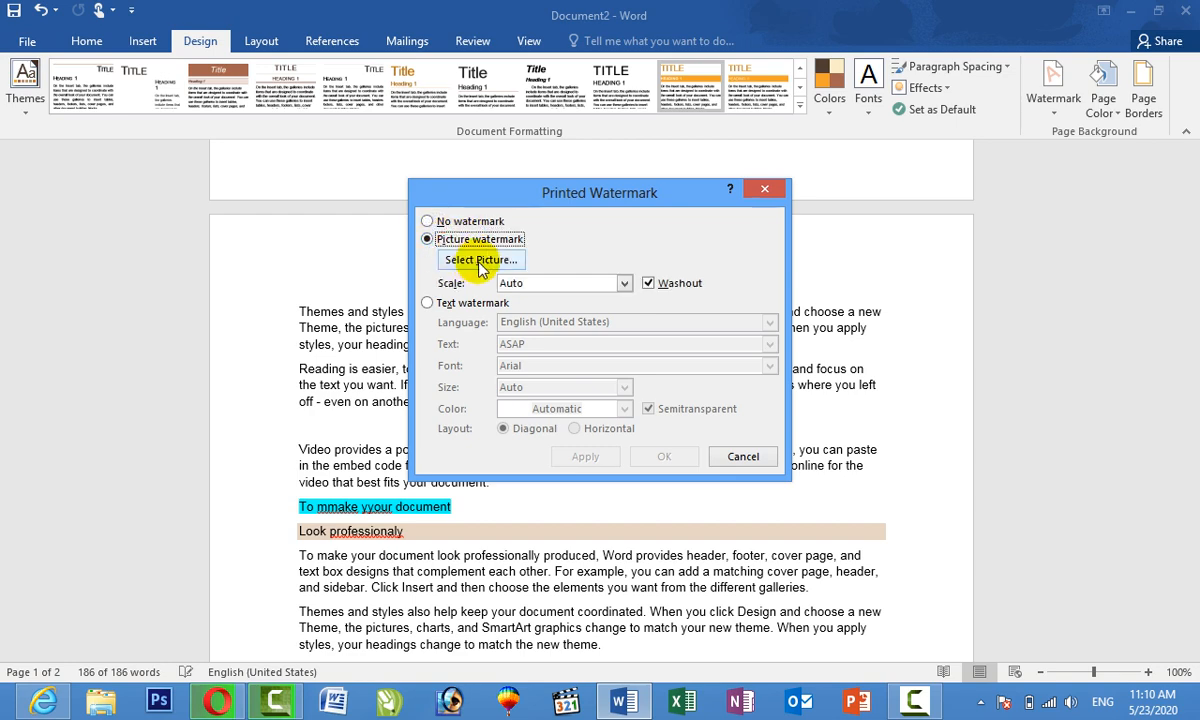
left_click(481, 262)
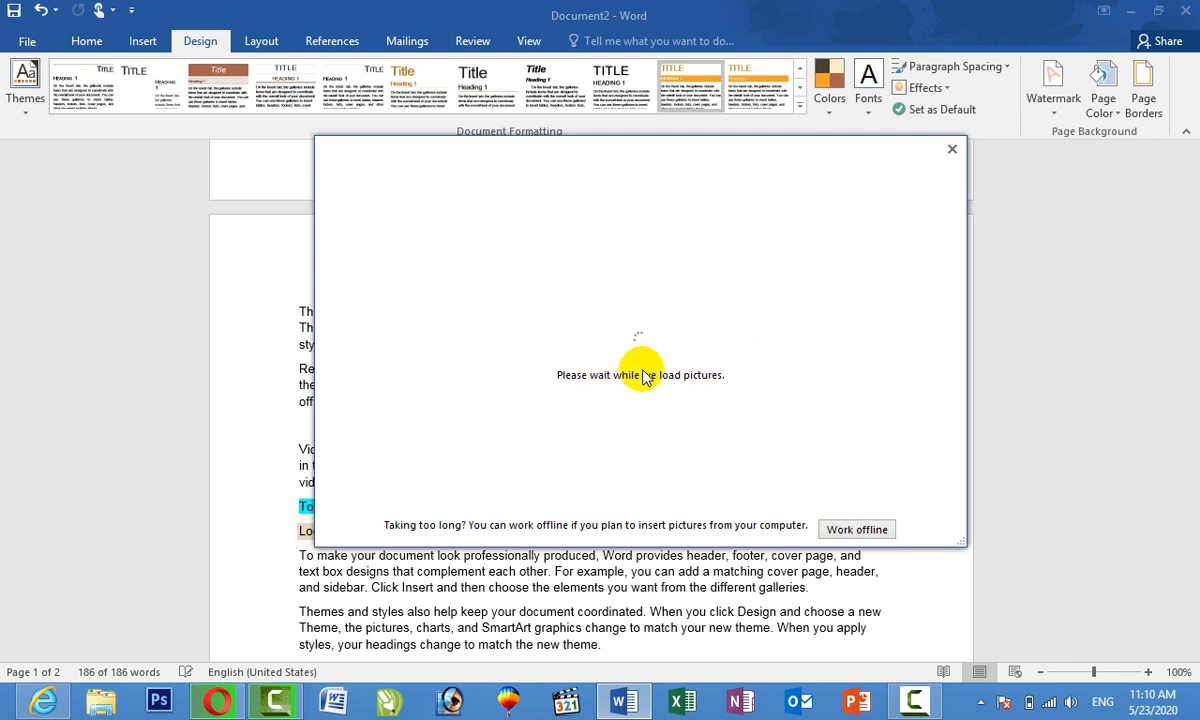
left_click(857, 530)
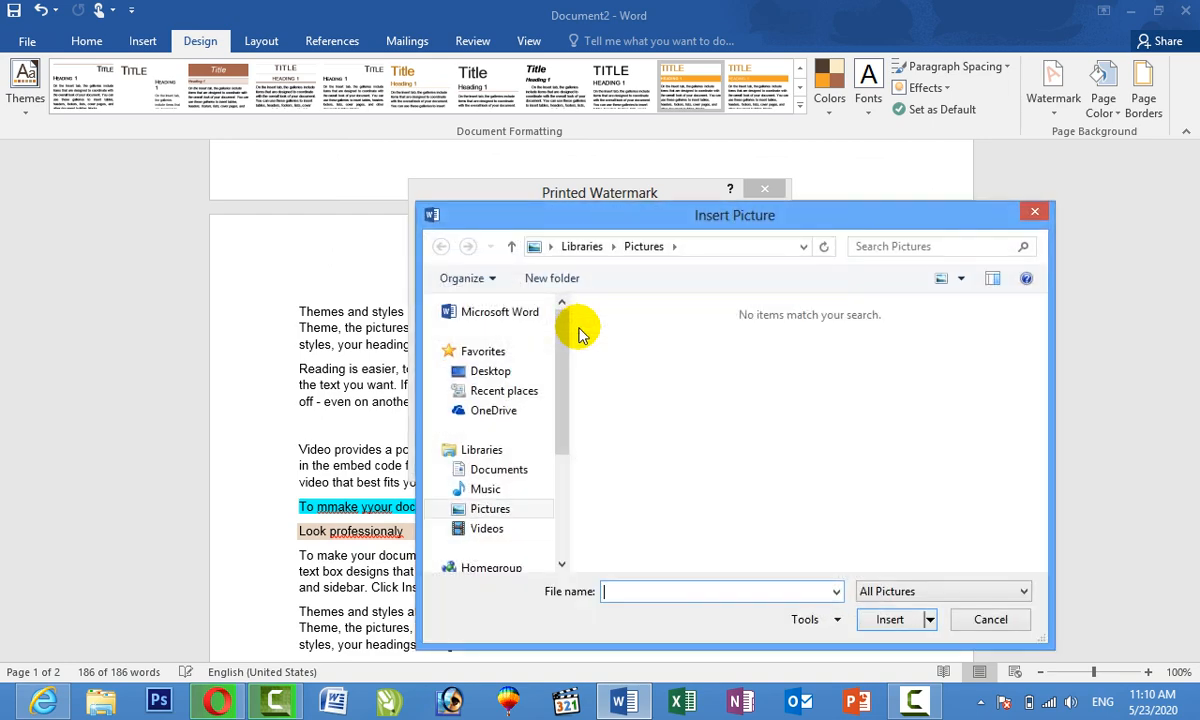
left_click(497, 375)
left_click_drag(1043, 340, 1038, 512)
left_click(707, 448)
left_click(903, 613)
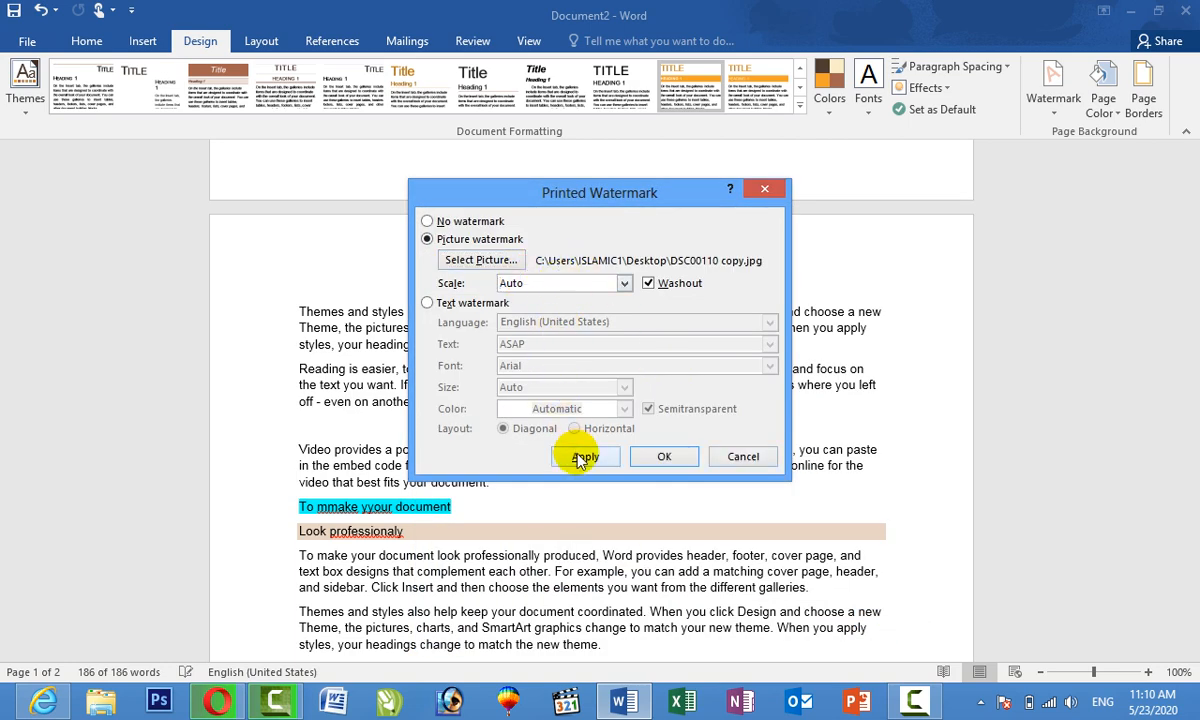
left_click(605, 463)
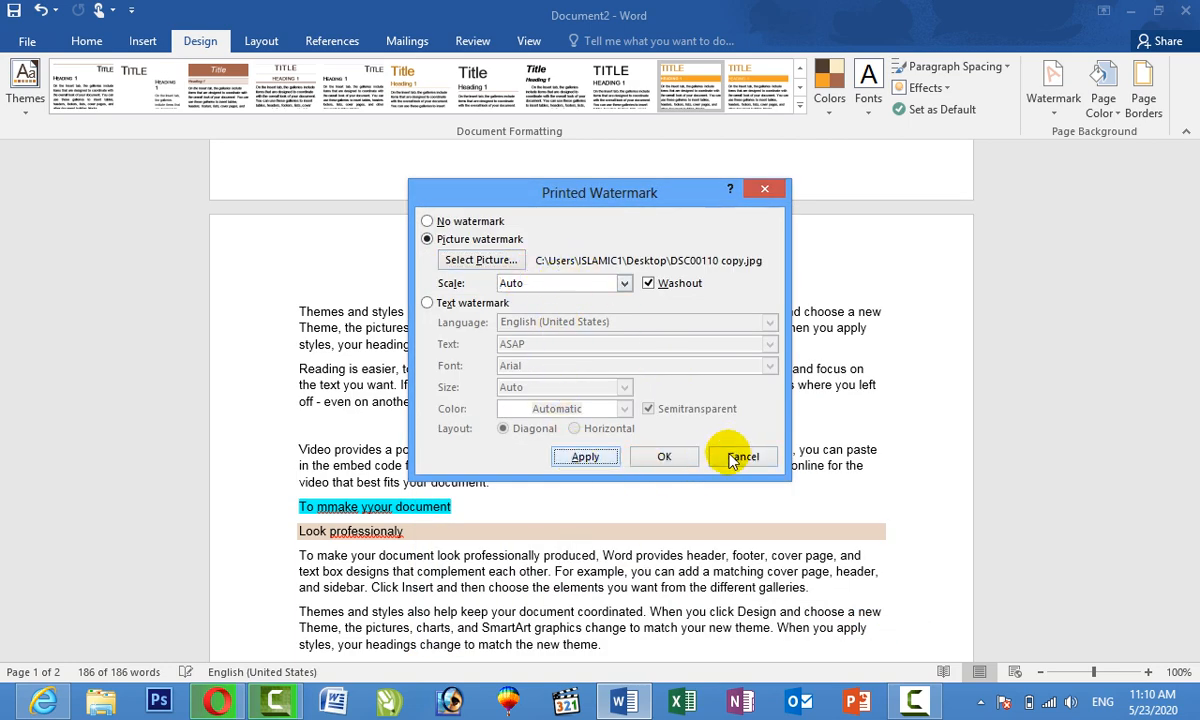
left_click(743, 458)
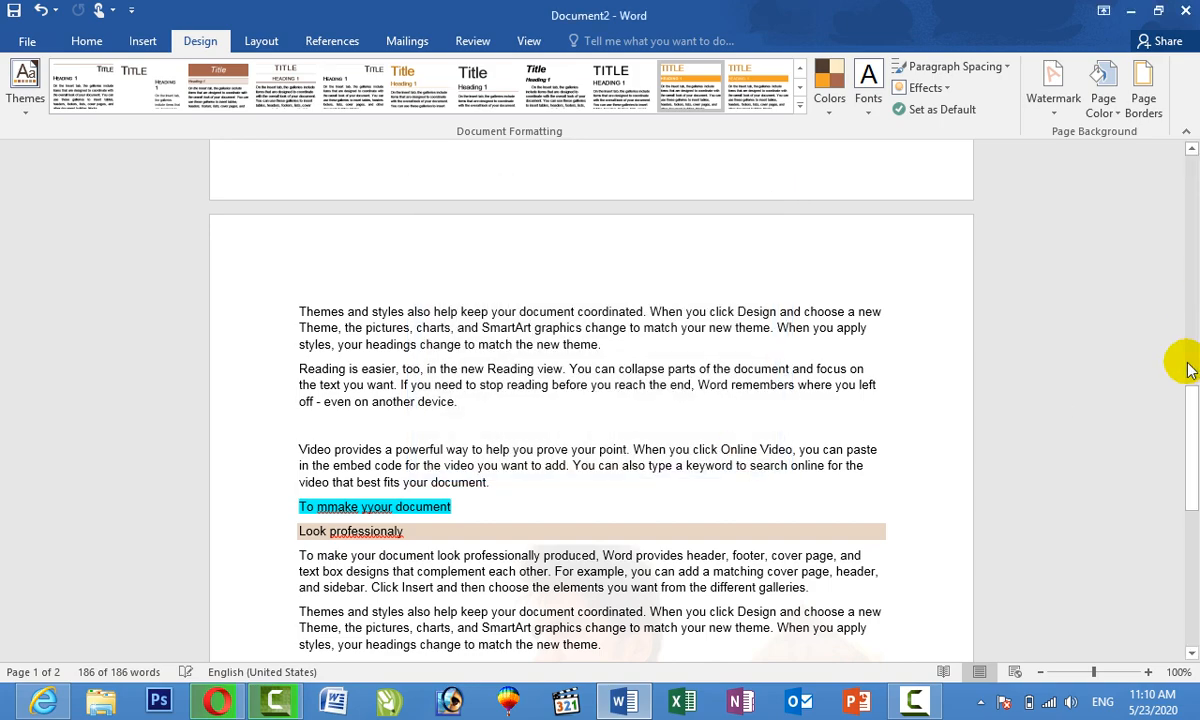
Step: Check the picture watermark across the pages and minimize the document window to show the desktop
left_click_drag(1190, 370, 1190, 215)
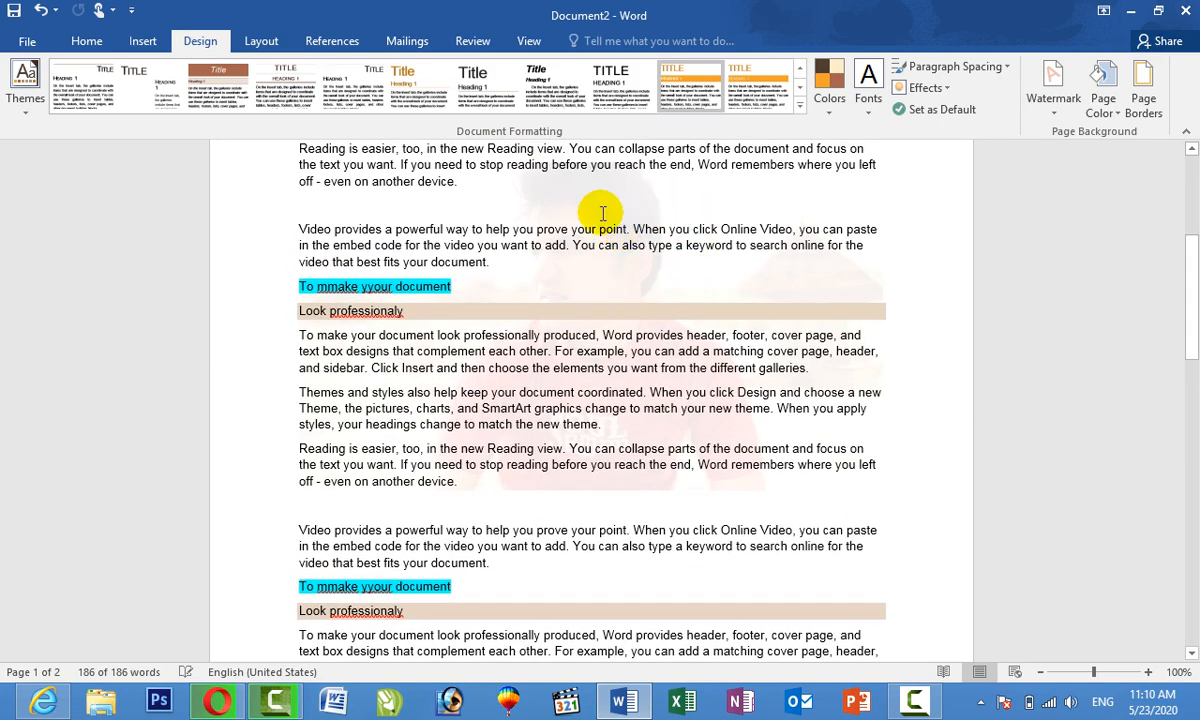
mouse_move(1195, 325)
left_mouse_down()
mouse_move(1193, 340)
mouse_move(1190, 326)
left_mouse_up()
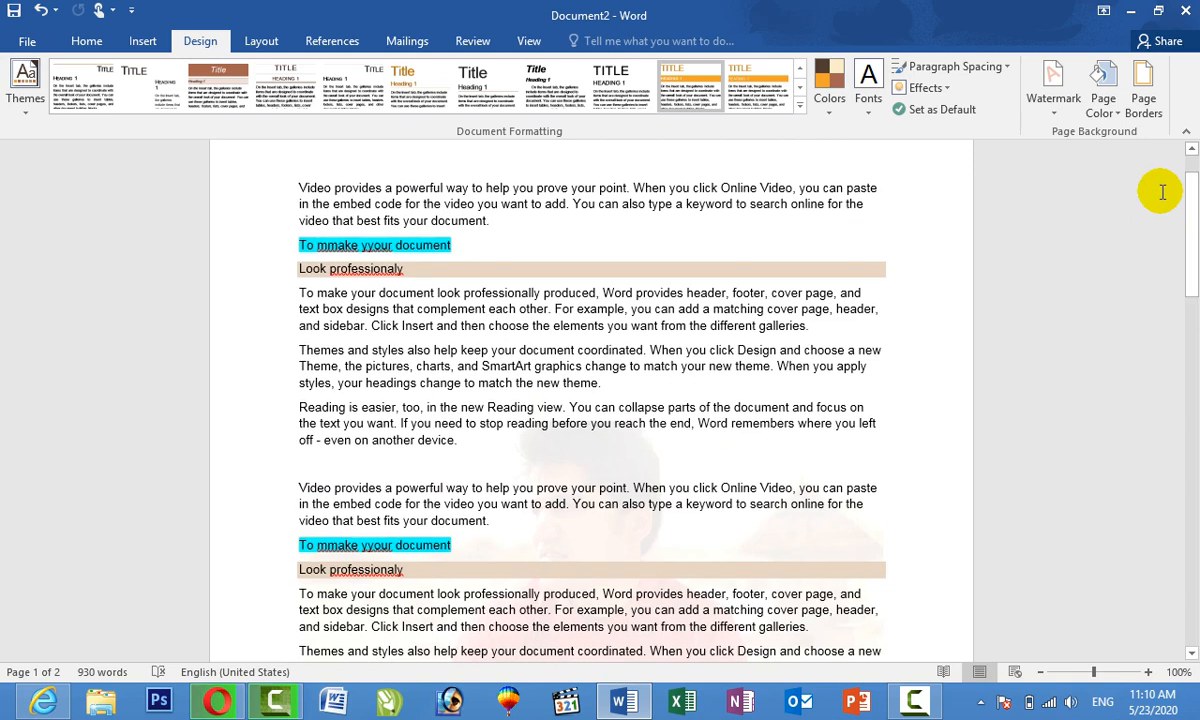
left_click(1131, 12)
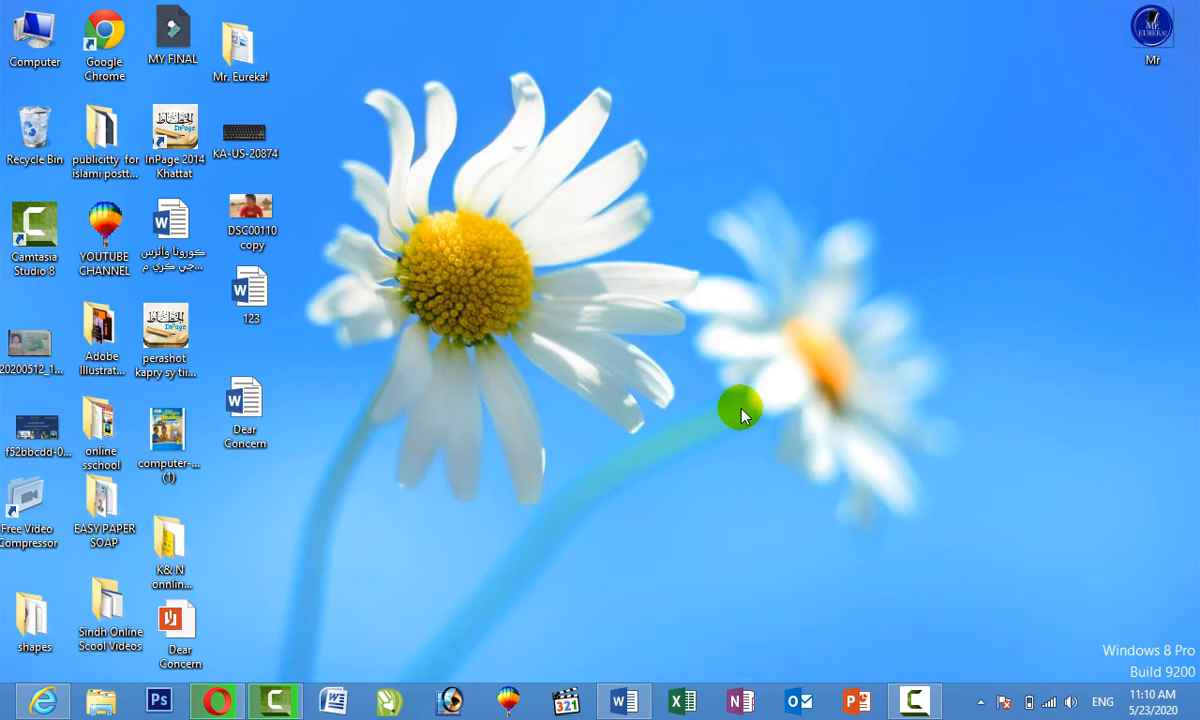